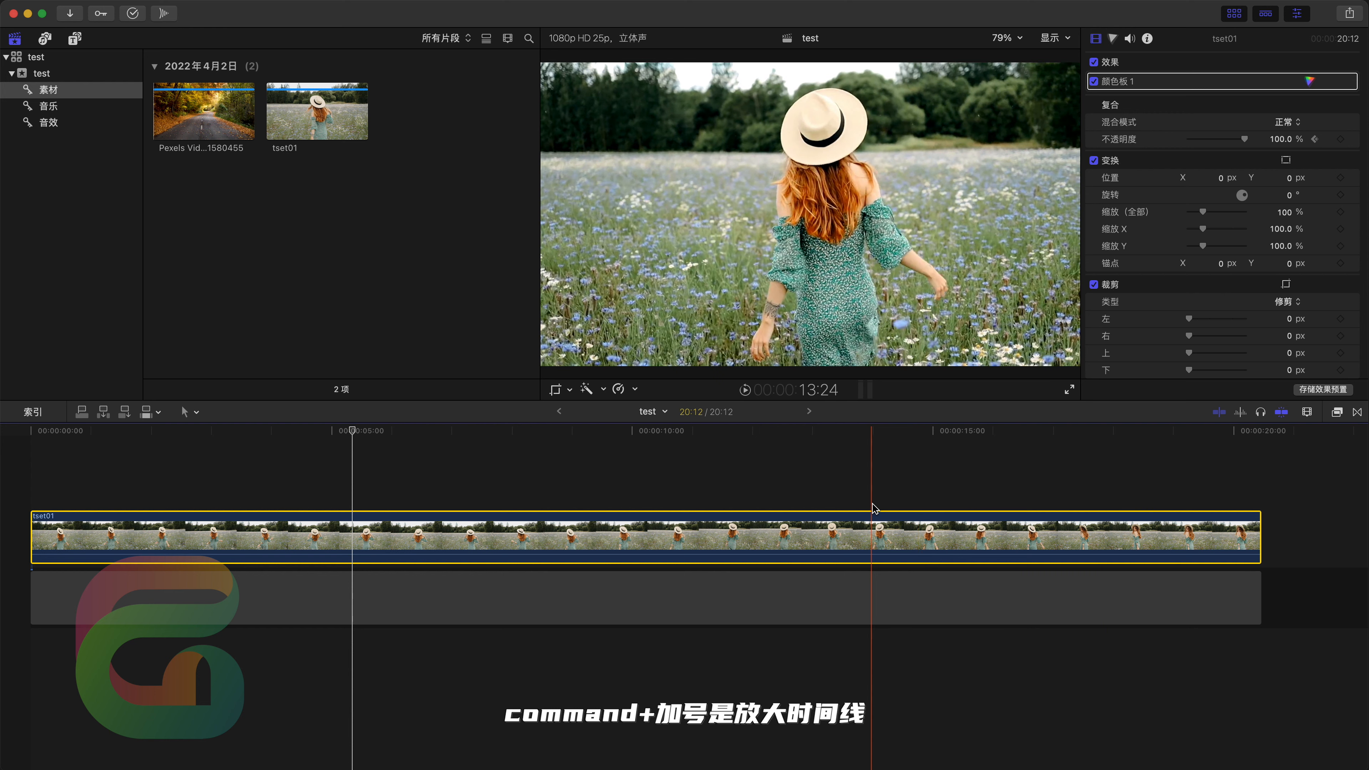
Zoom the timeline in and out, and fit the whole project to the timeline's width
key(super+equal)
key(super+equal)
key(super+equal)
key(super+minus)
key(super+minus)
key(super+minus)
key(super+minus)
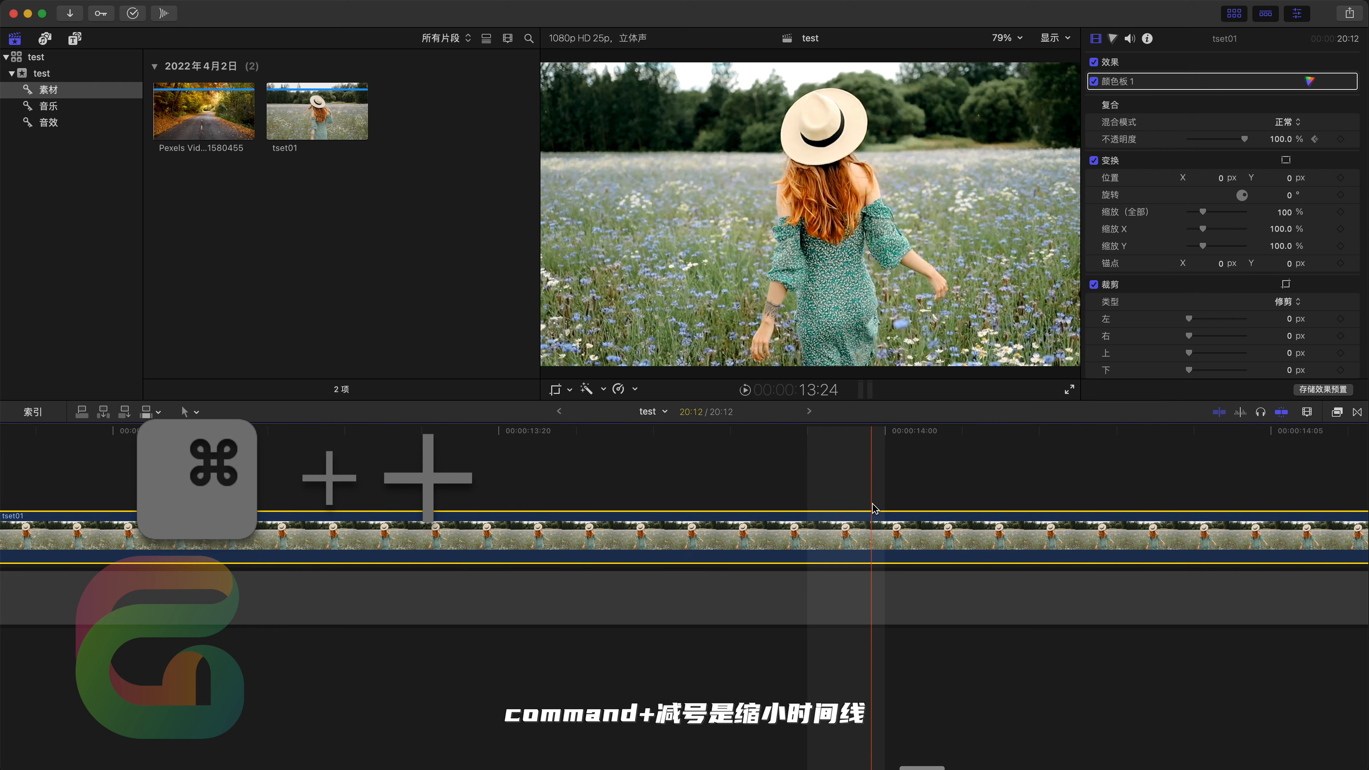
key(super+minus)
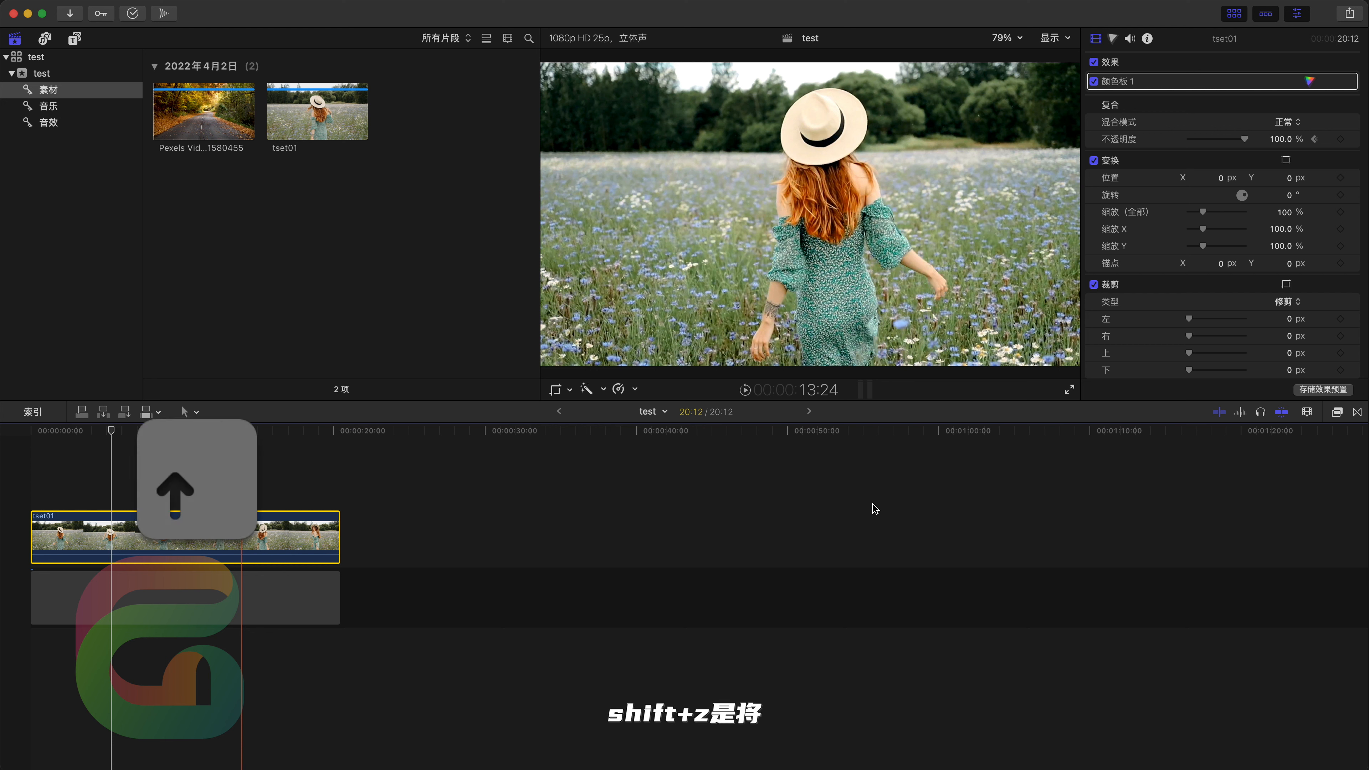
key(shift+z)
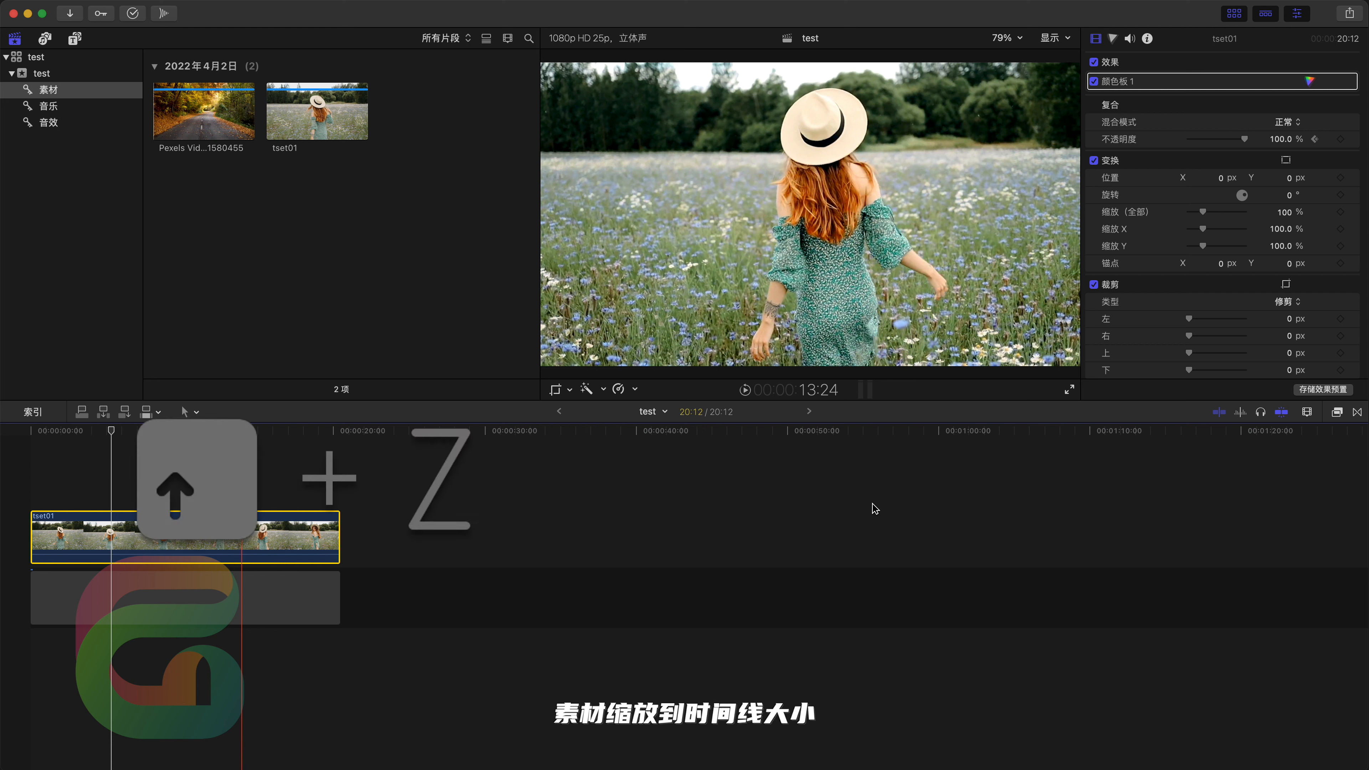
key(shift+z)
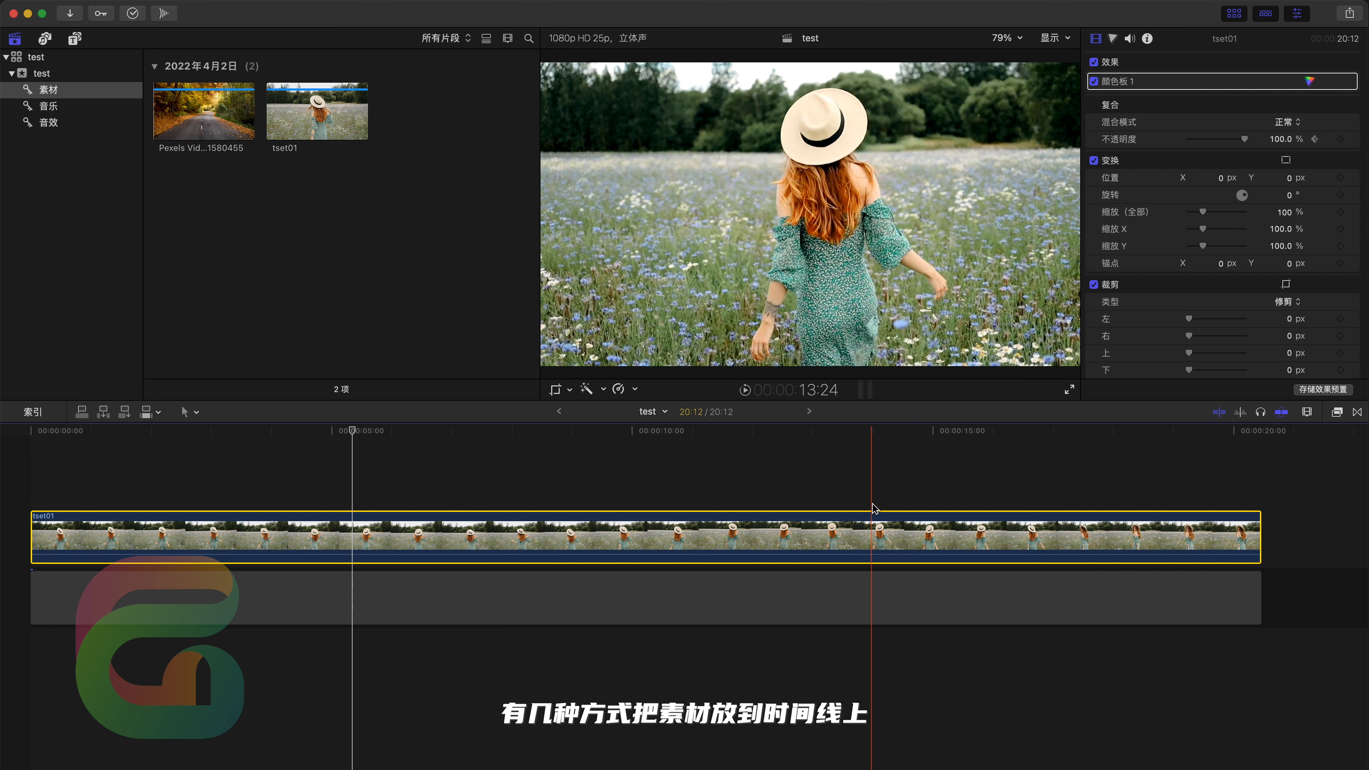
Delete all clips from the test project's timeline
drag(856, 491, 737, 631)
key(Delete)
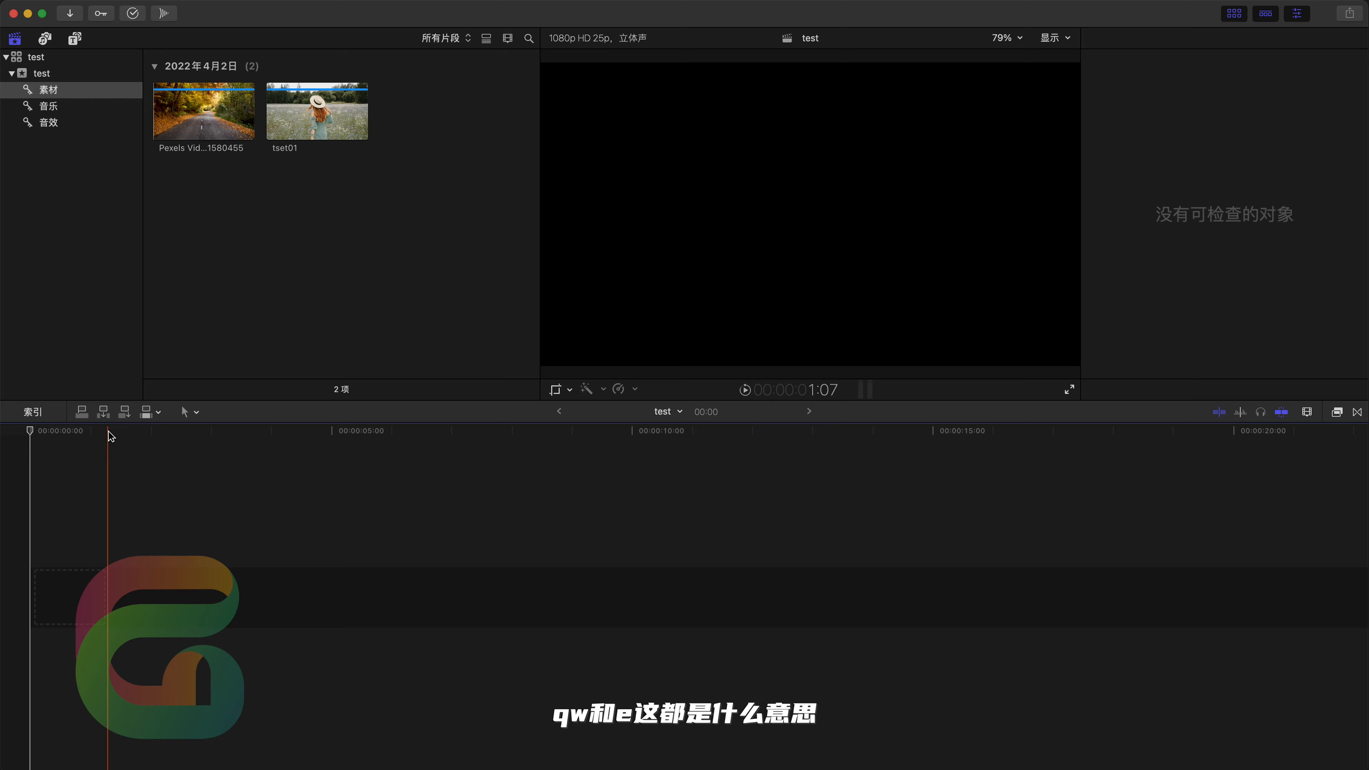
Try adding the tset01 clip to the empty timeline as a connected clip
click(328, 110)
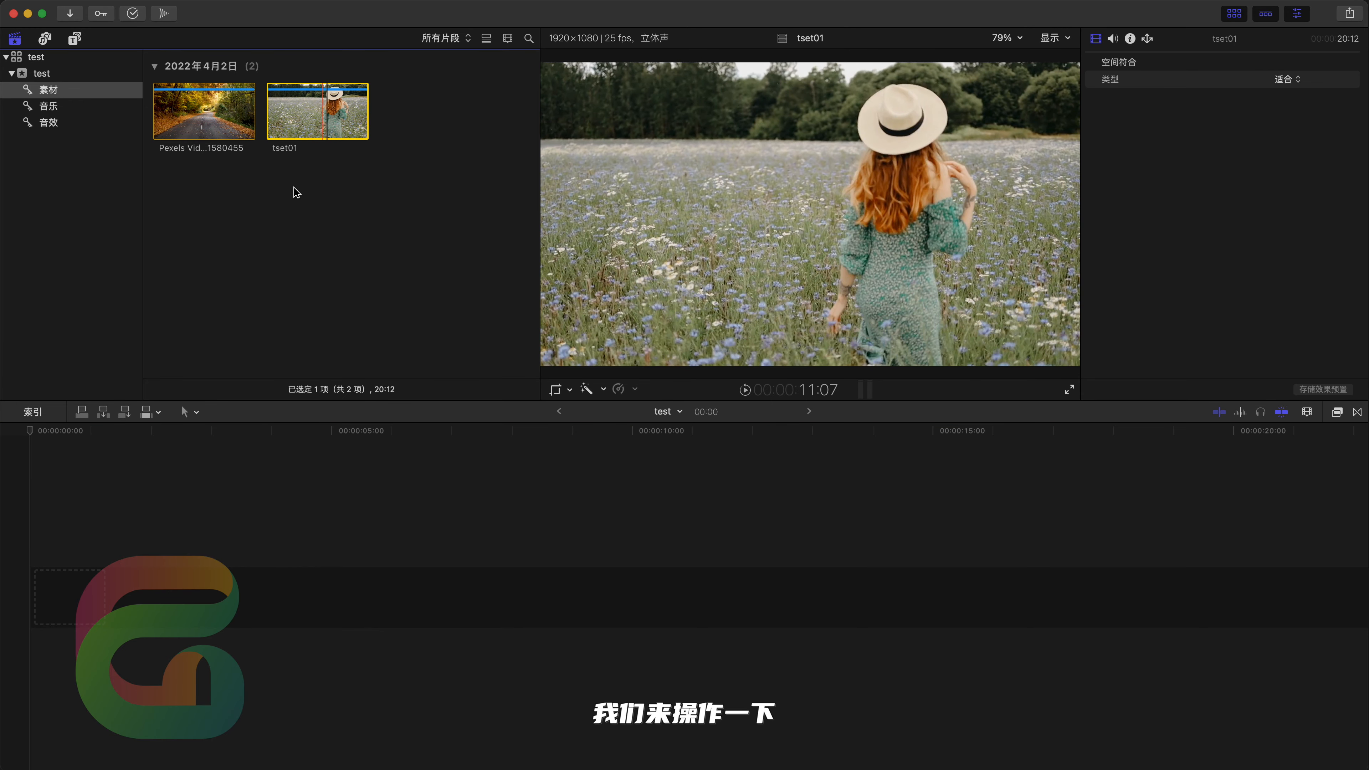
key(q)
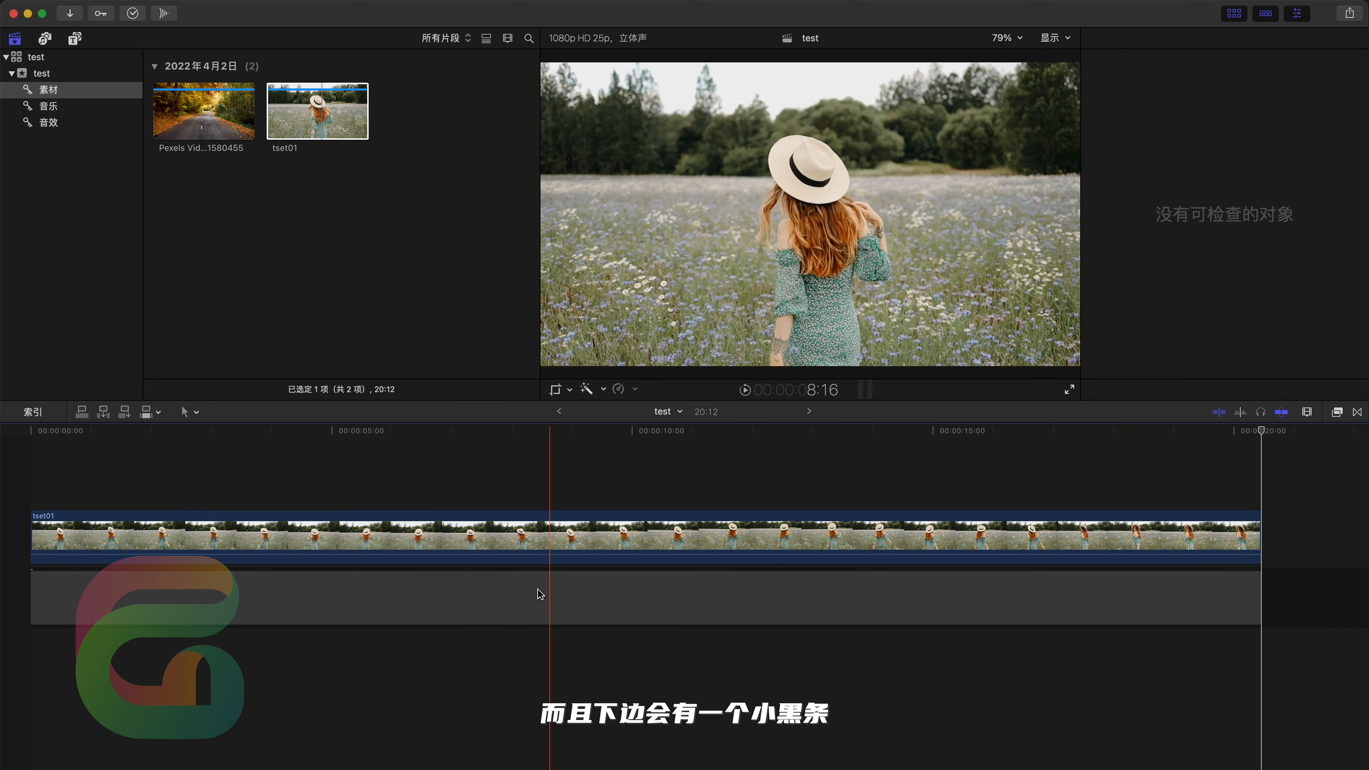
key(super+z)
Append the tset01 clip to the primary storyline
click(333, 114)
key(e)
Insert the Pexels Videos 1580455 clip into the middle of tset01 at 07:23
click(508, 431)
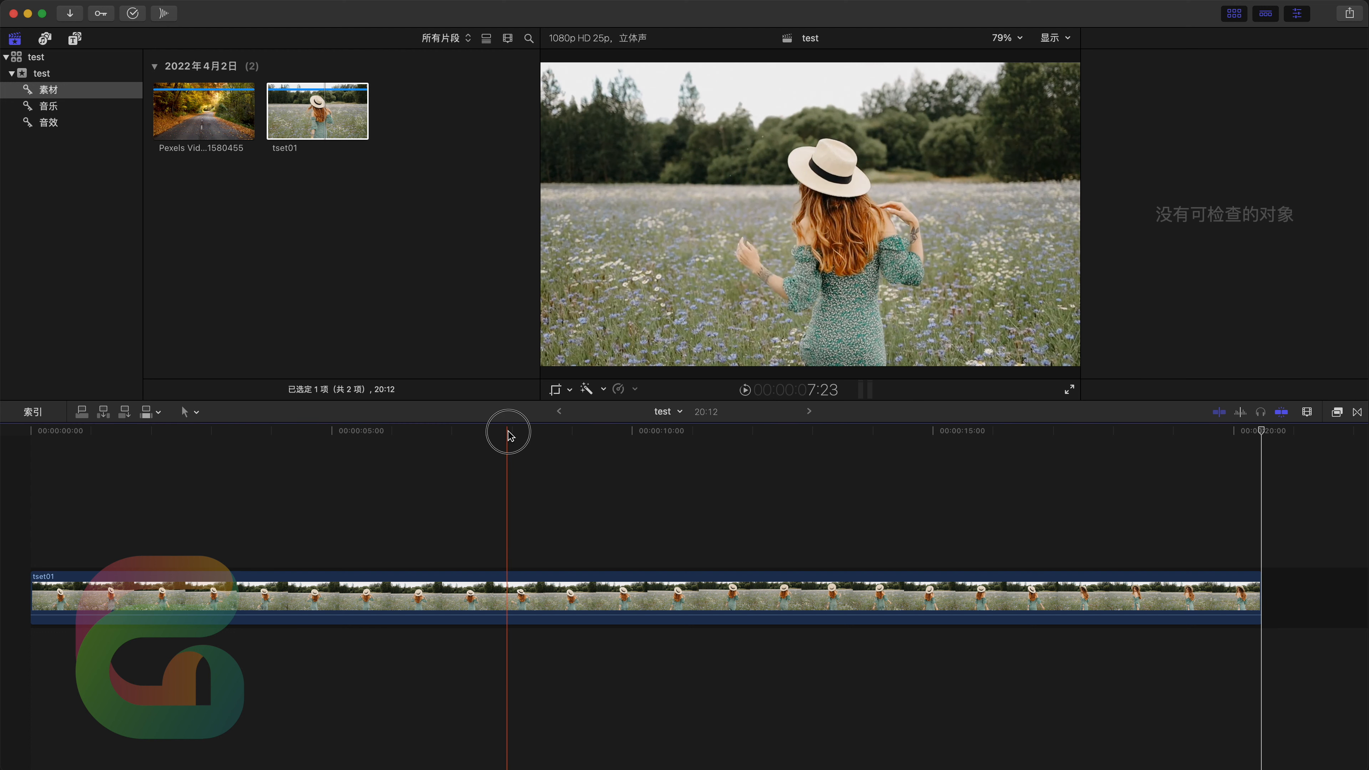
click(508, 590)
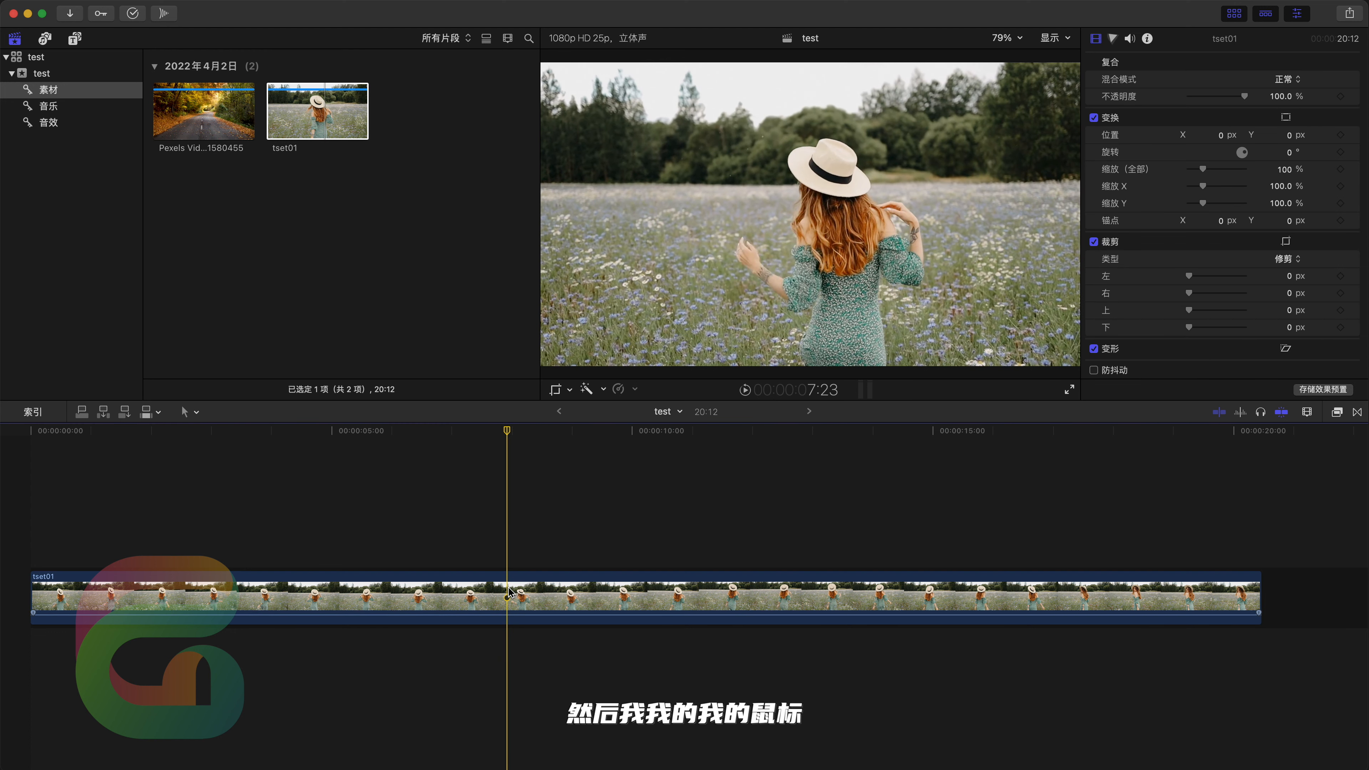
click(509, 591)
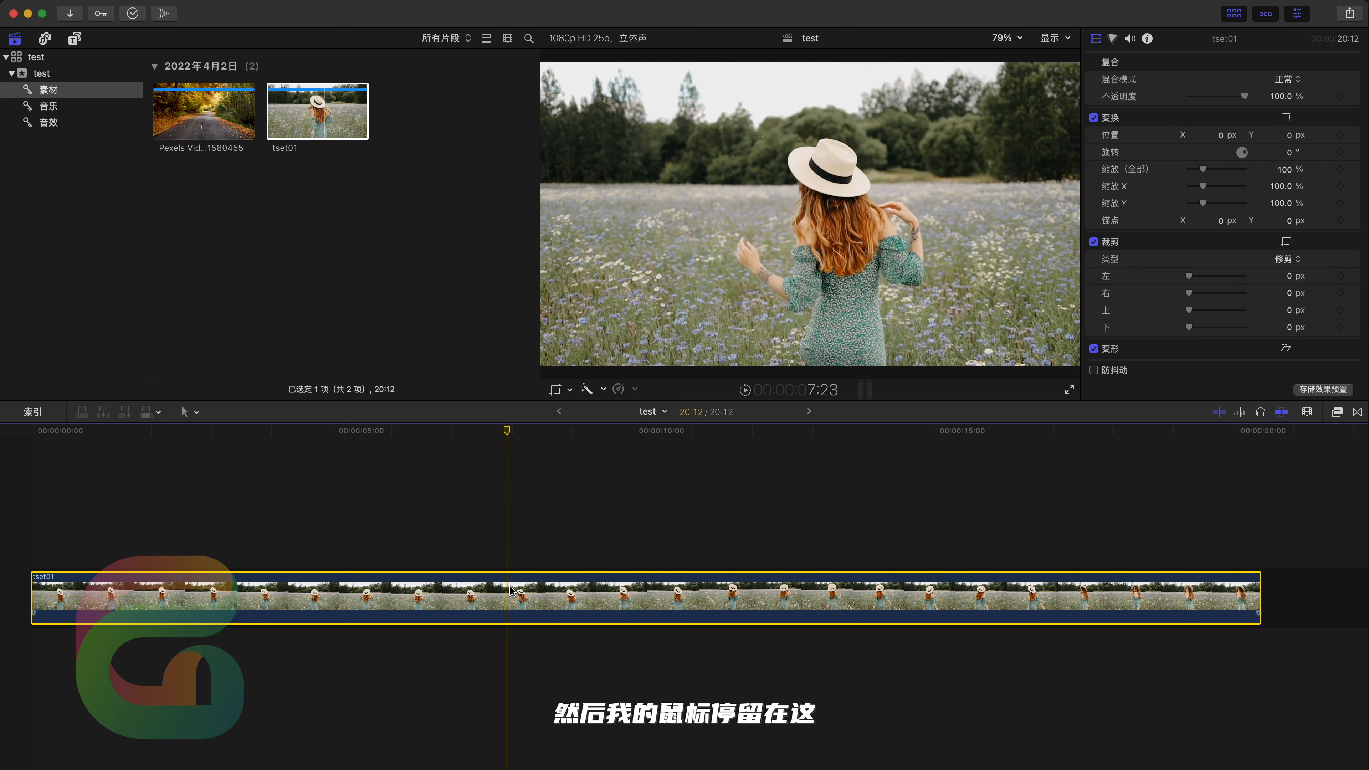
click(206, 120)
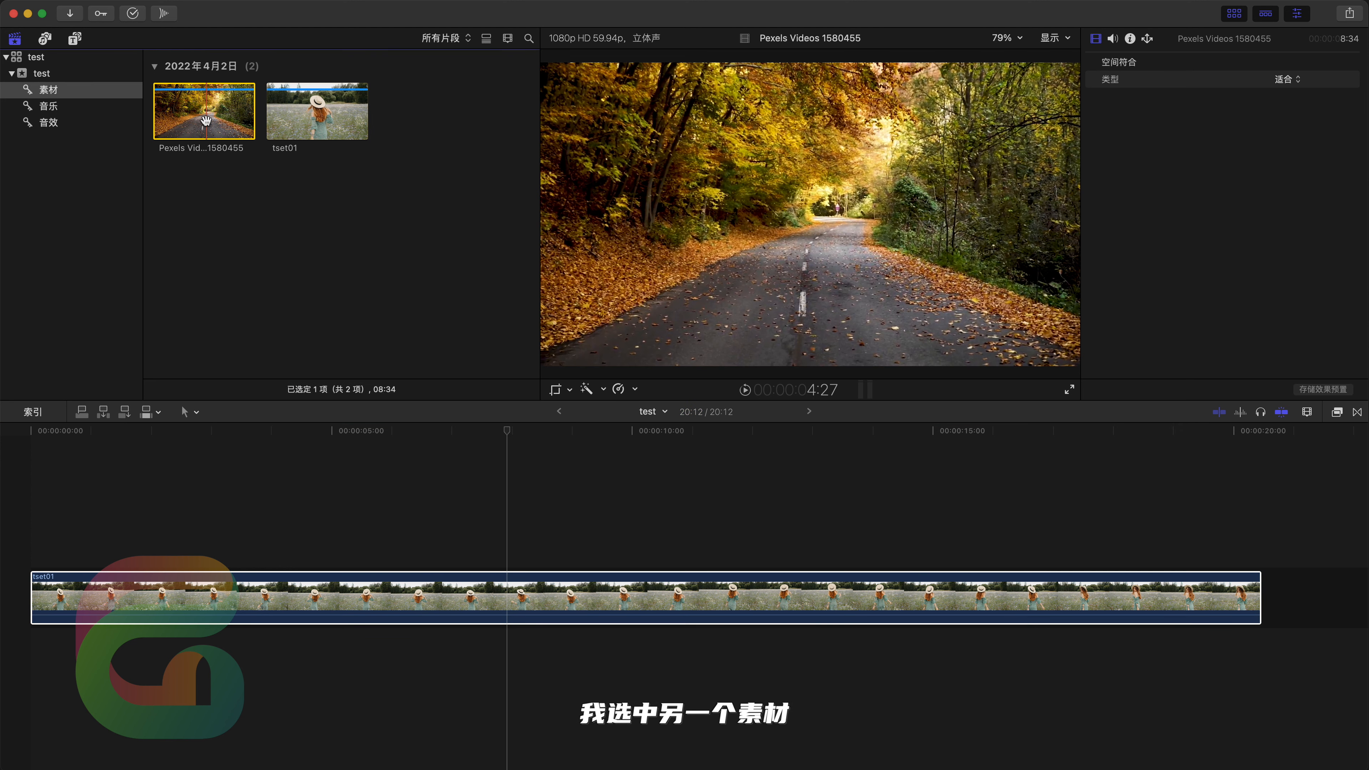
key(w)
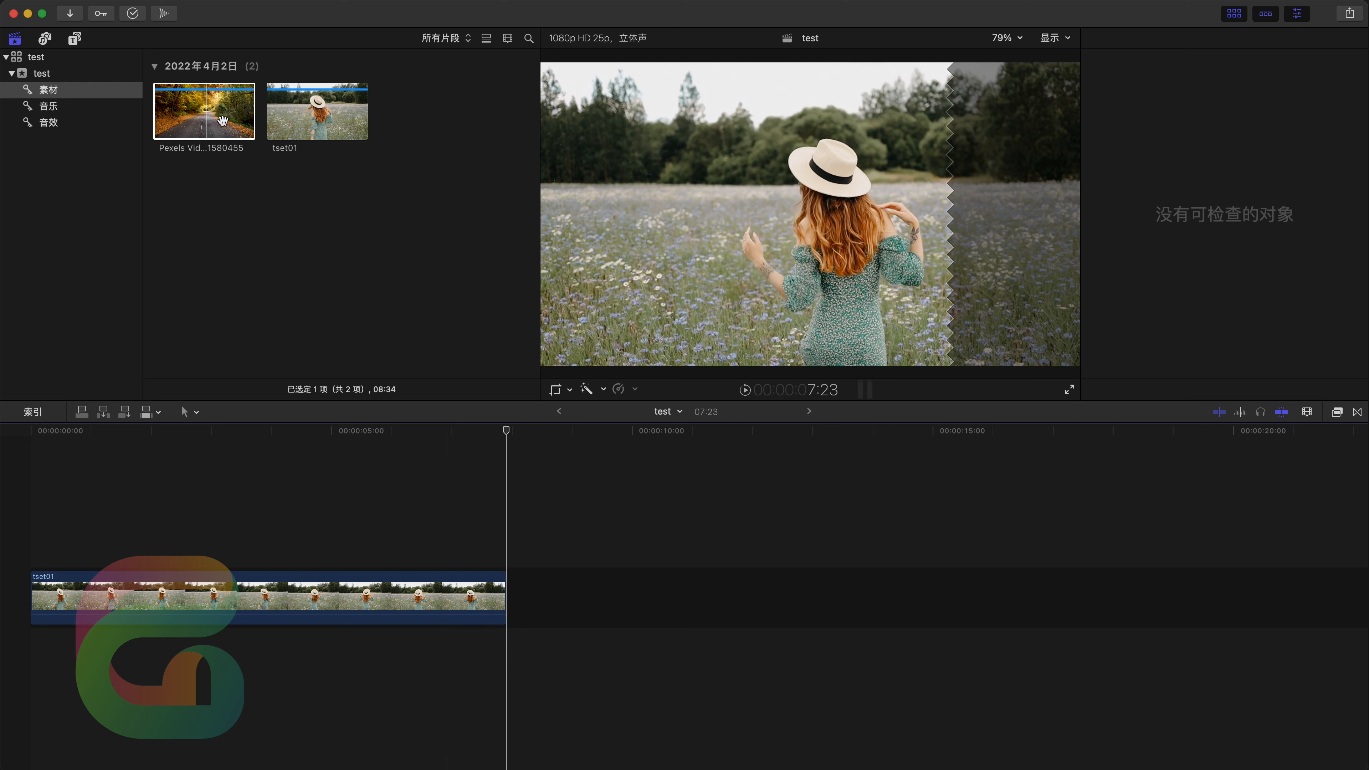
Append the Pexels Videos 1580455 clip to the storyline's end with the playhead at 02:23, and delete it again
click(223, 120)
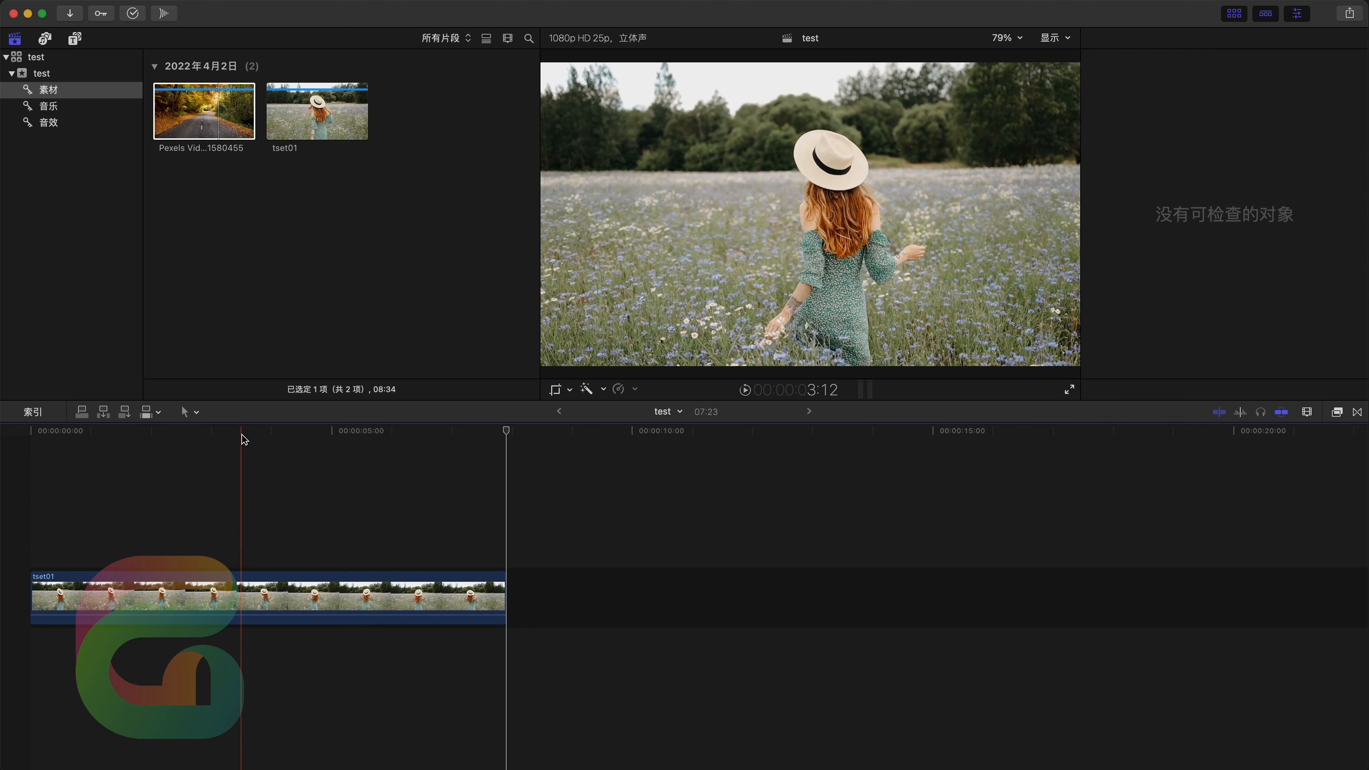
click(207, 430)
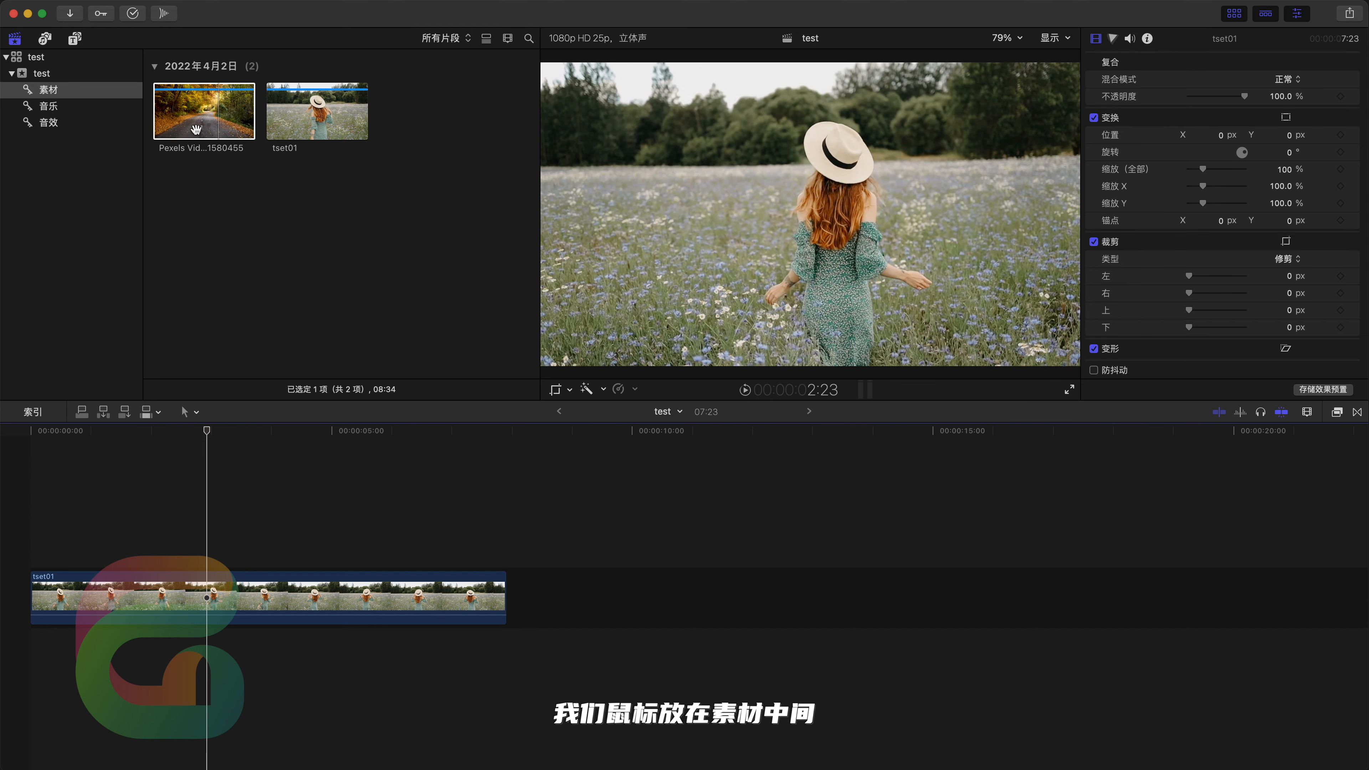
click(196, 116)
key(e)
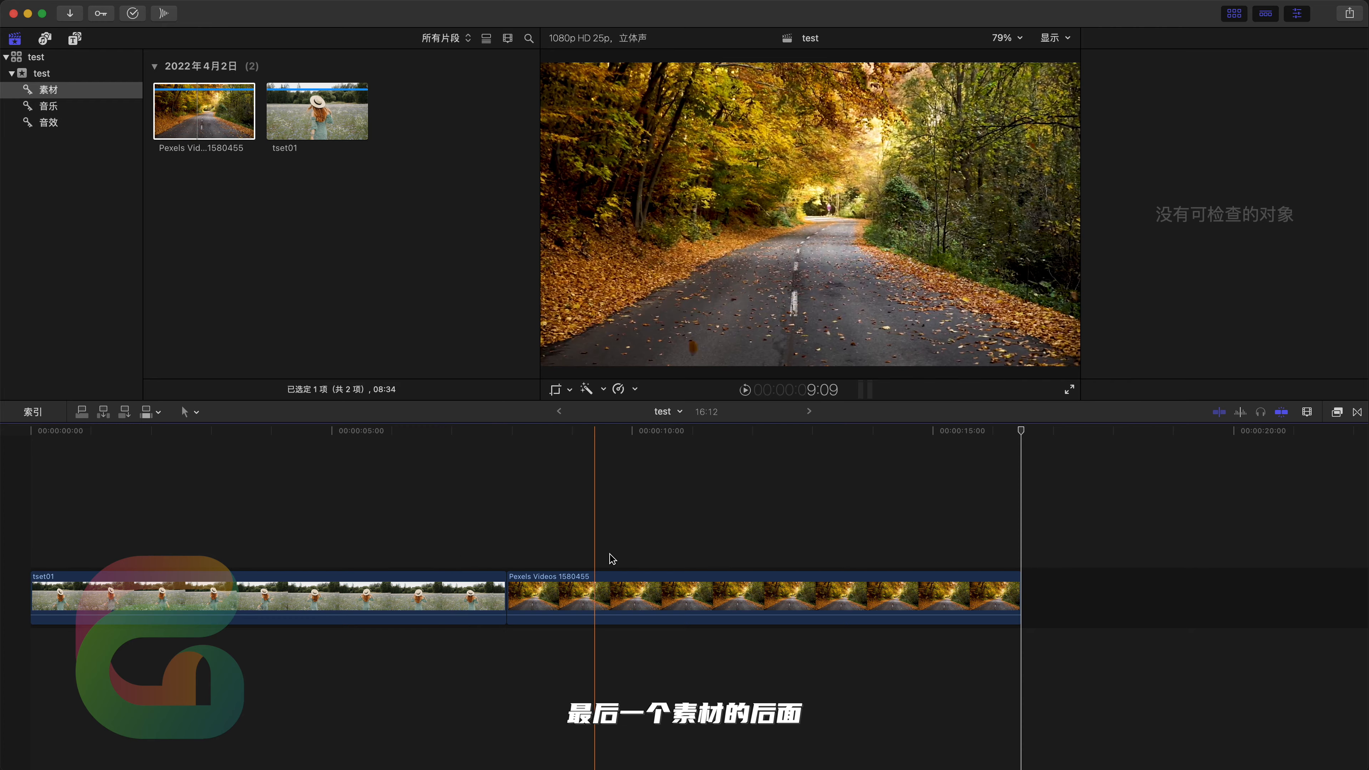
click(601, 596)
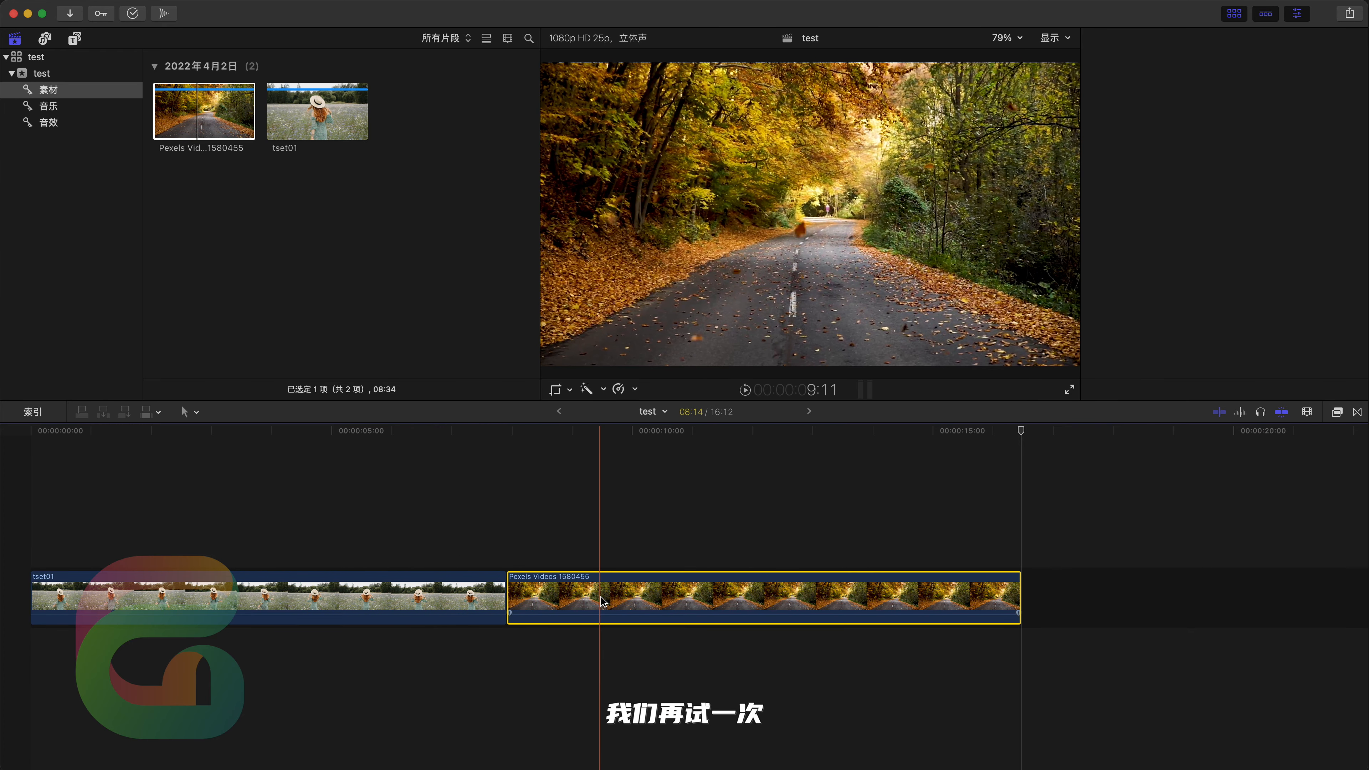
key(Delete)
Append the Pexels Videos 1580455 clip after tset01 while the playhead stays mid-clip at 02:23
click(209, 456)
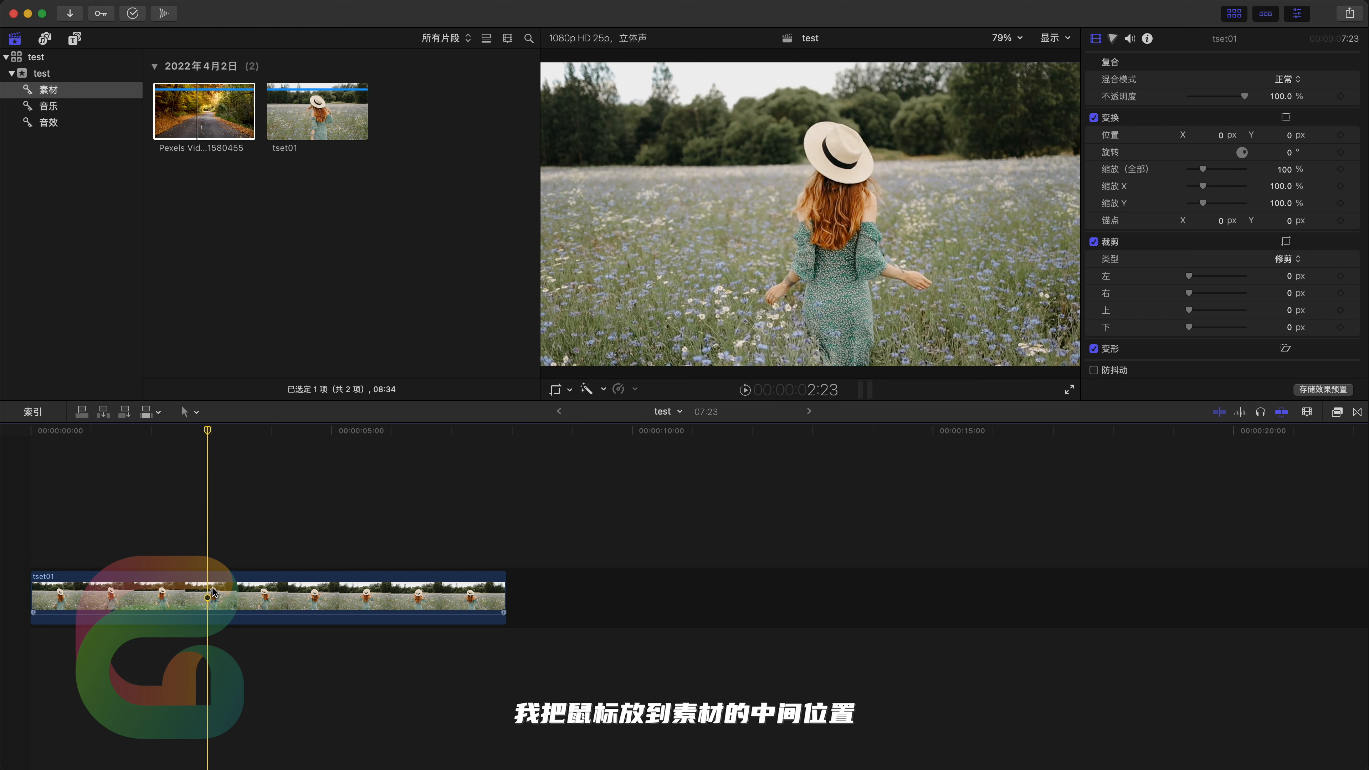
click(198, 125)
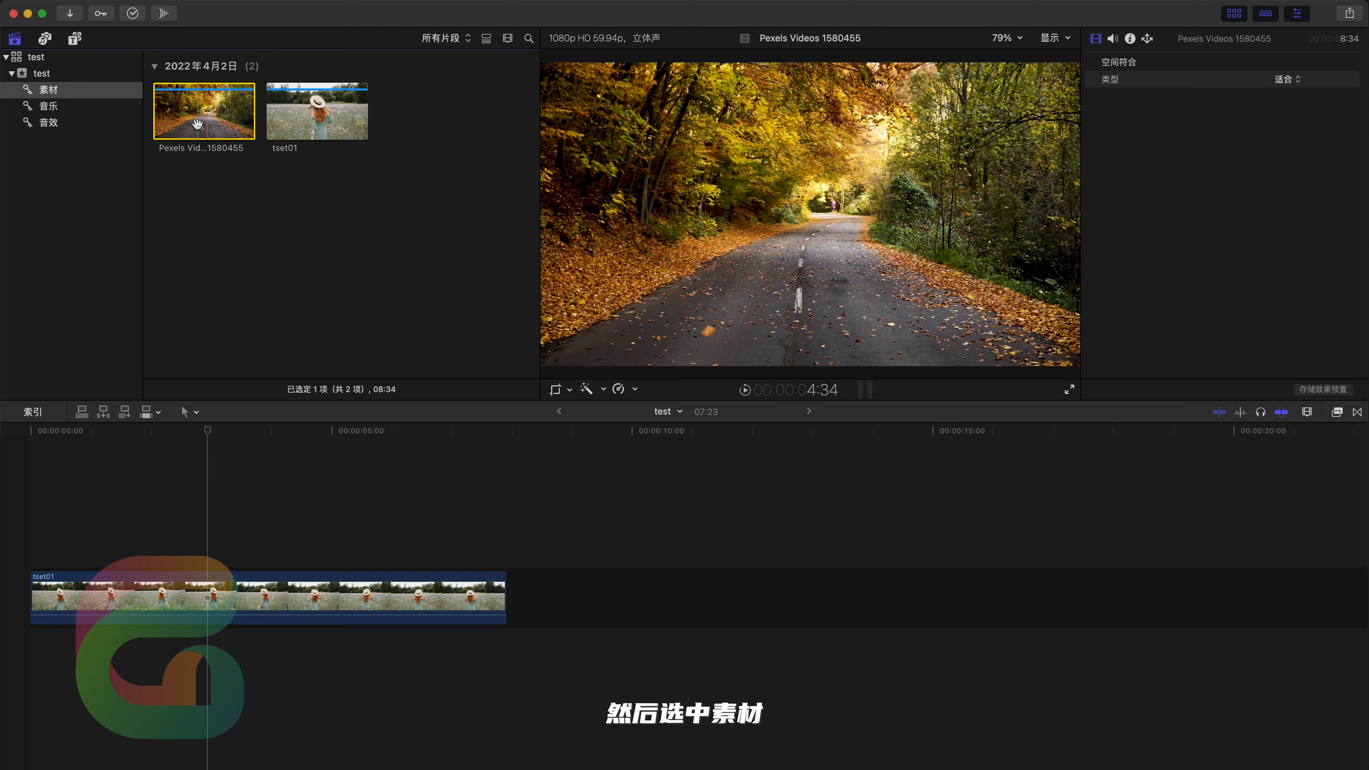
key(e)
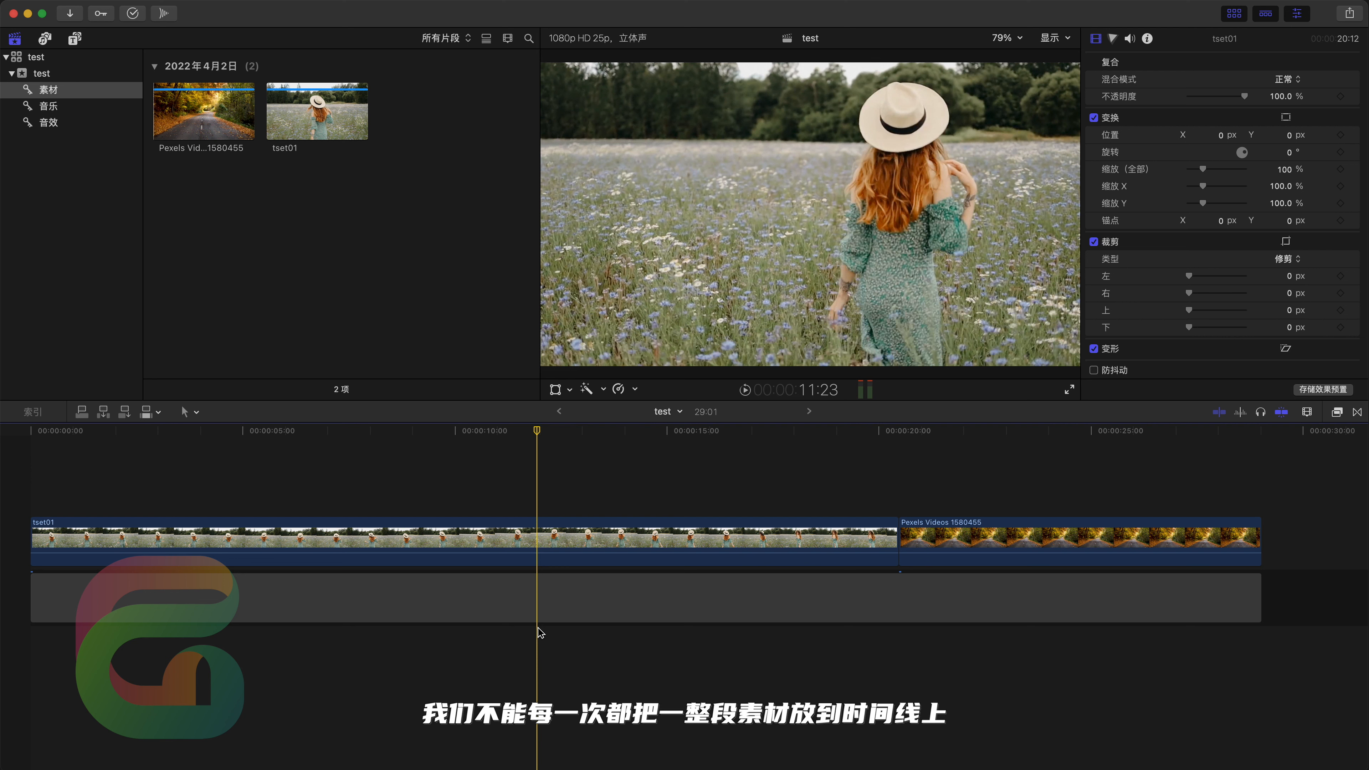
Enlarge the browser filmstrips and mark a range on tset01 from 04:03 to 08:12
click(315, 121)
click(311, 121)
key(super+equal)
key(i)
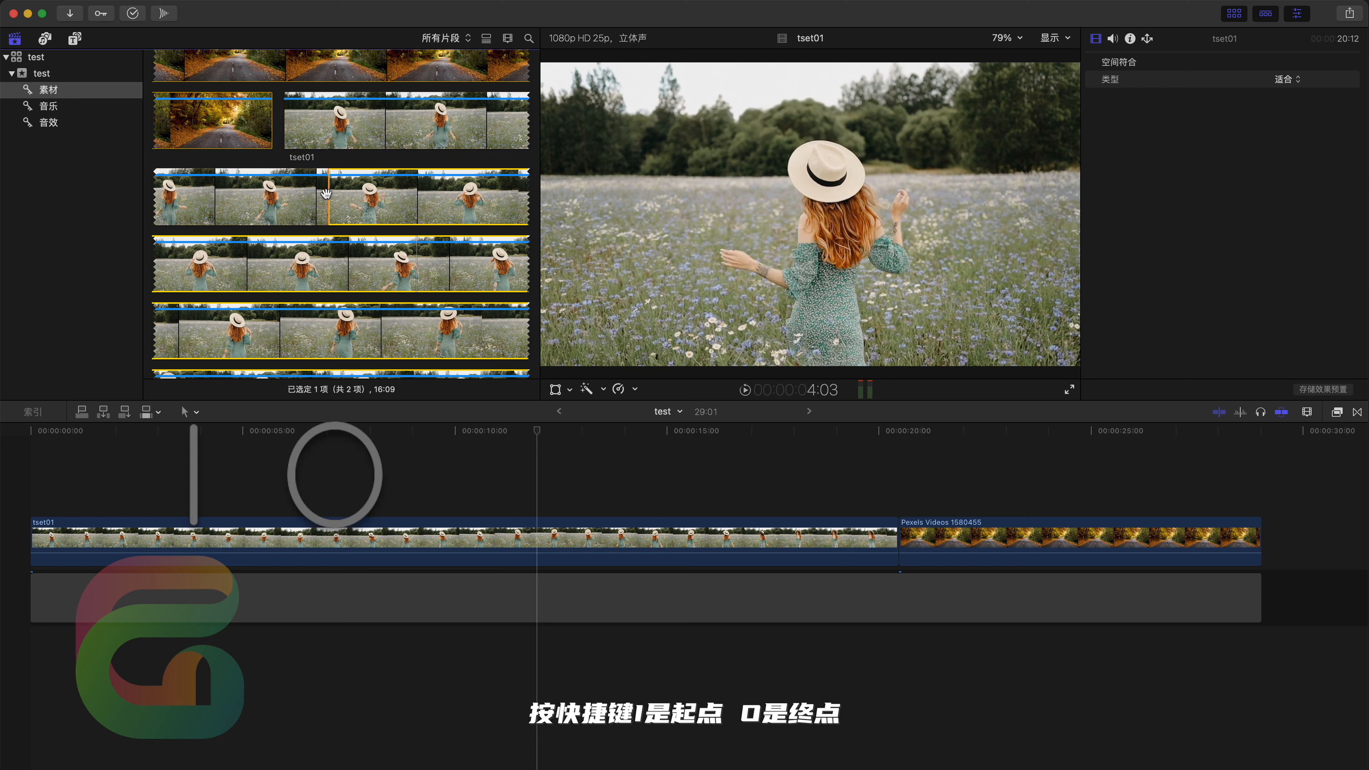
key(o)
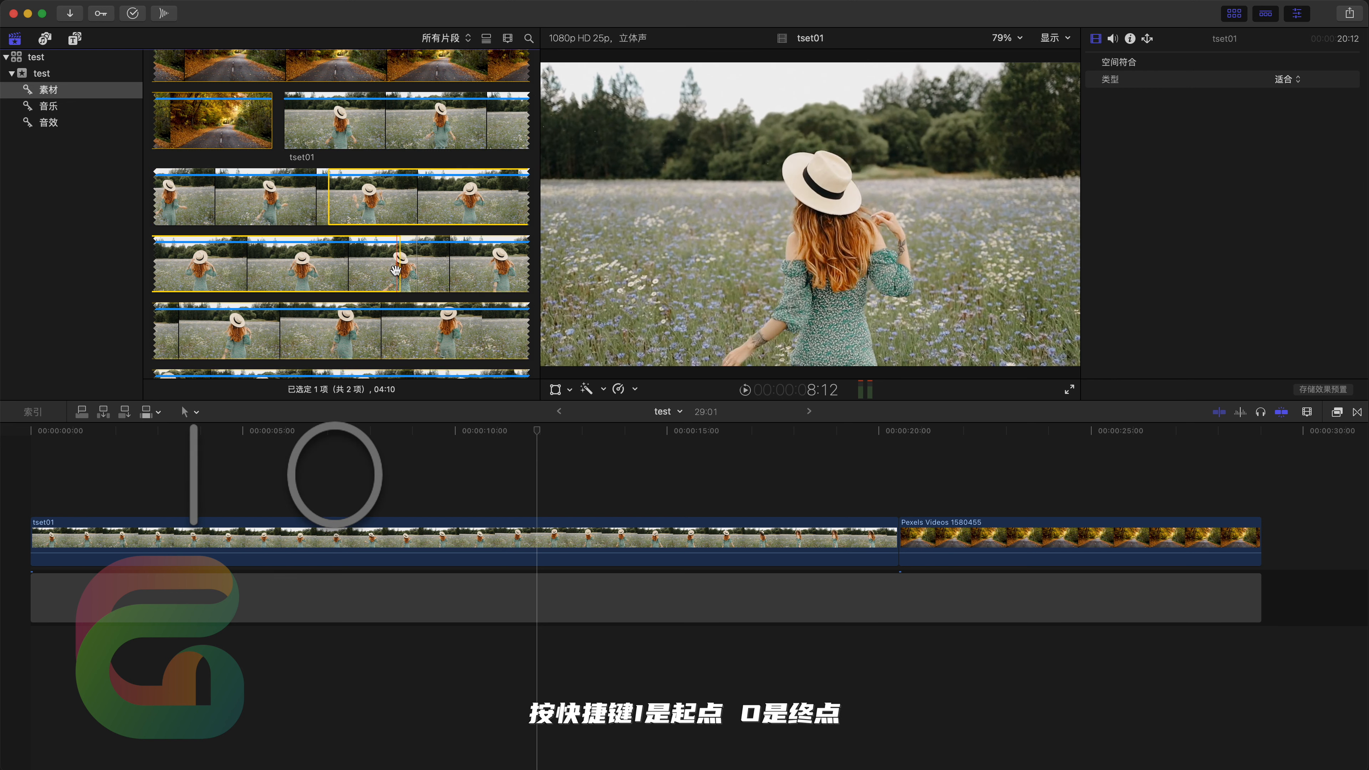
Try placing the marked tset01 range by hand above the storyline
click(390, 209)
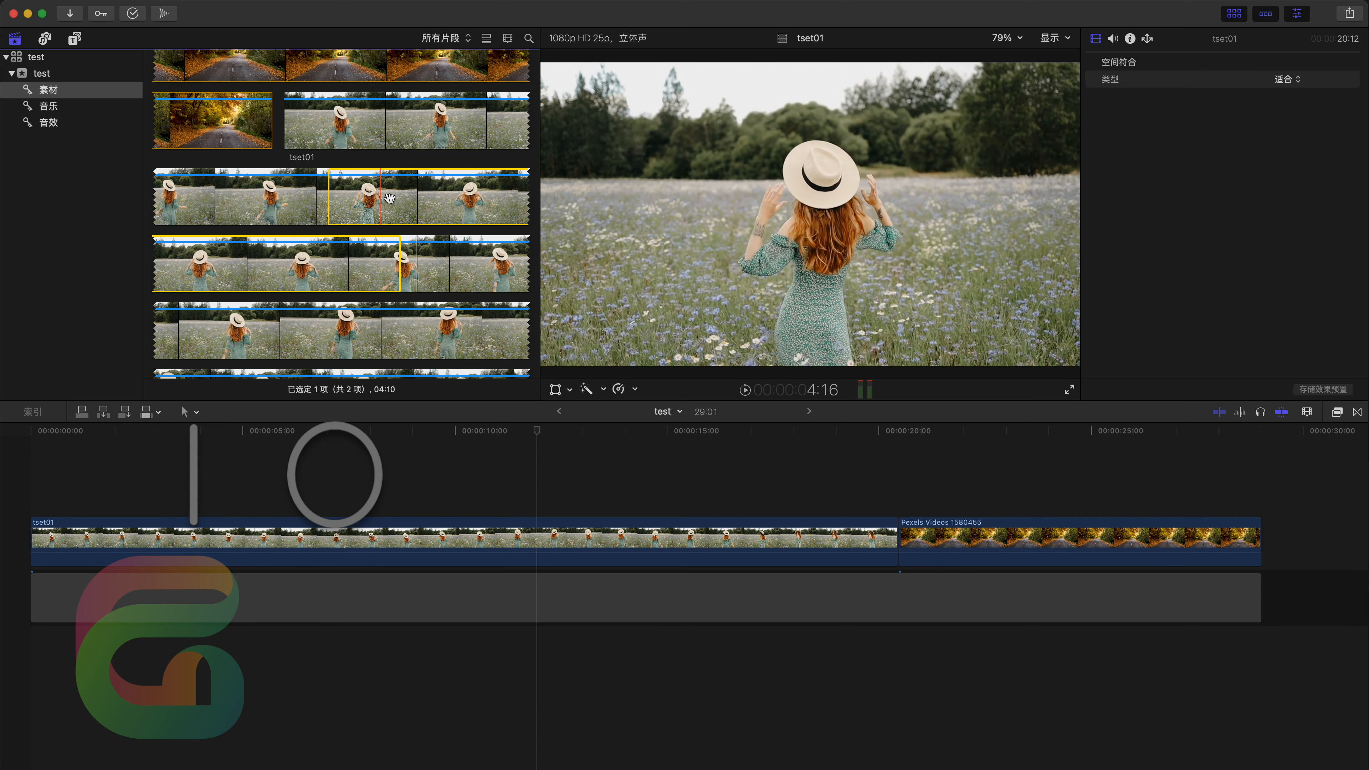
drag(391, 209, 426, 466)
key(super+z)
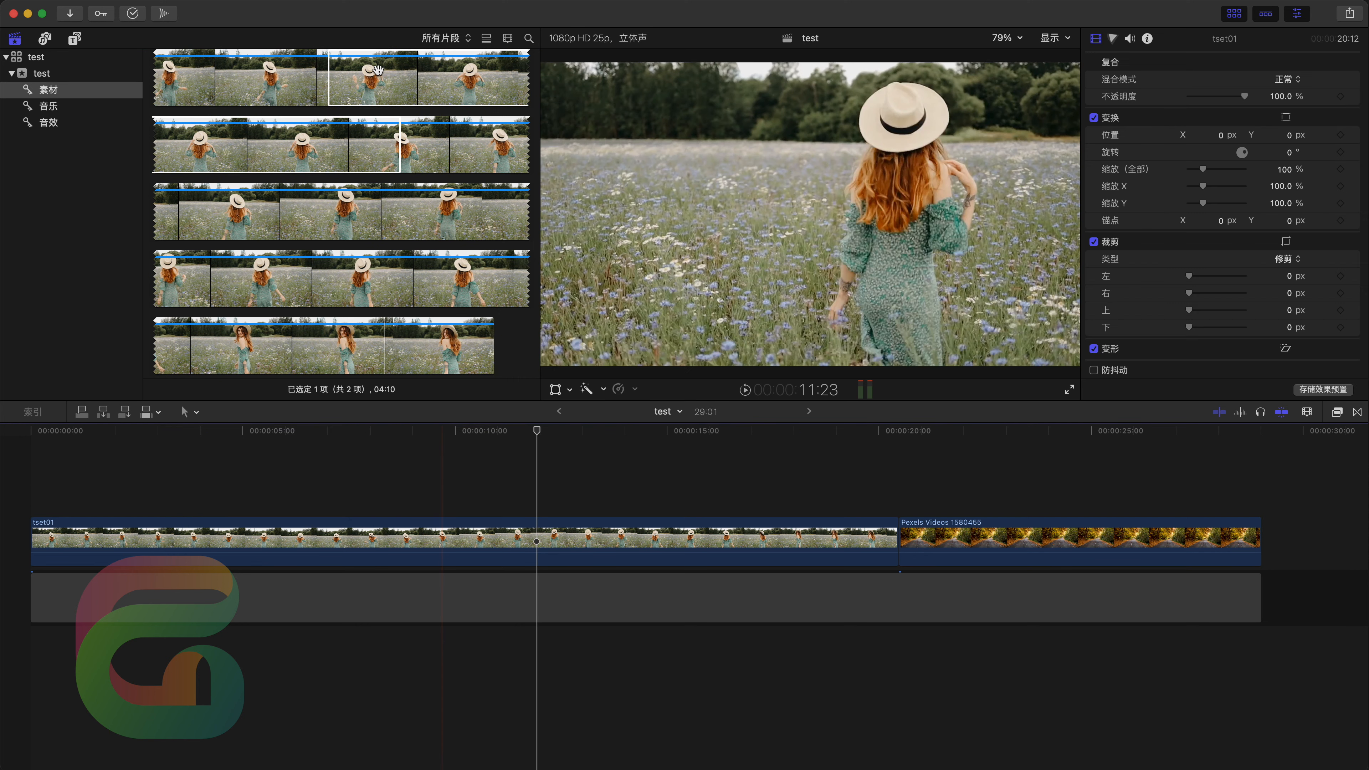
Connect the marked tset01 range above the storyline at the 11:23 playhead position
click(353, 149)
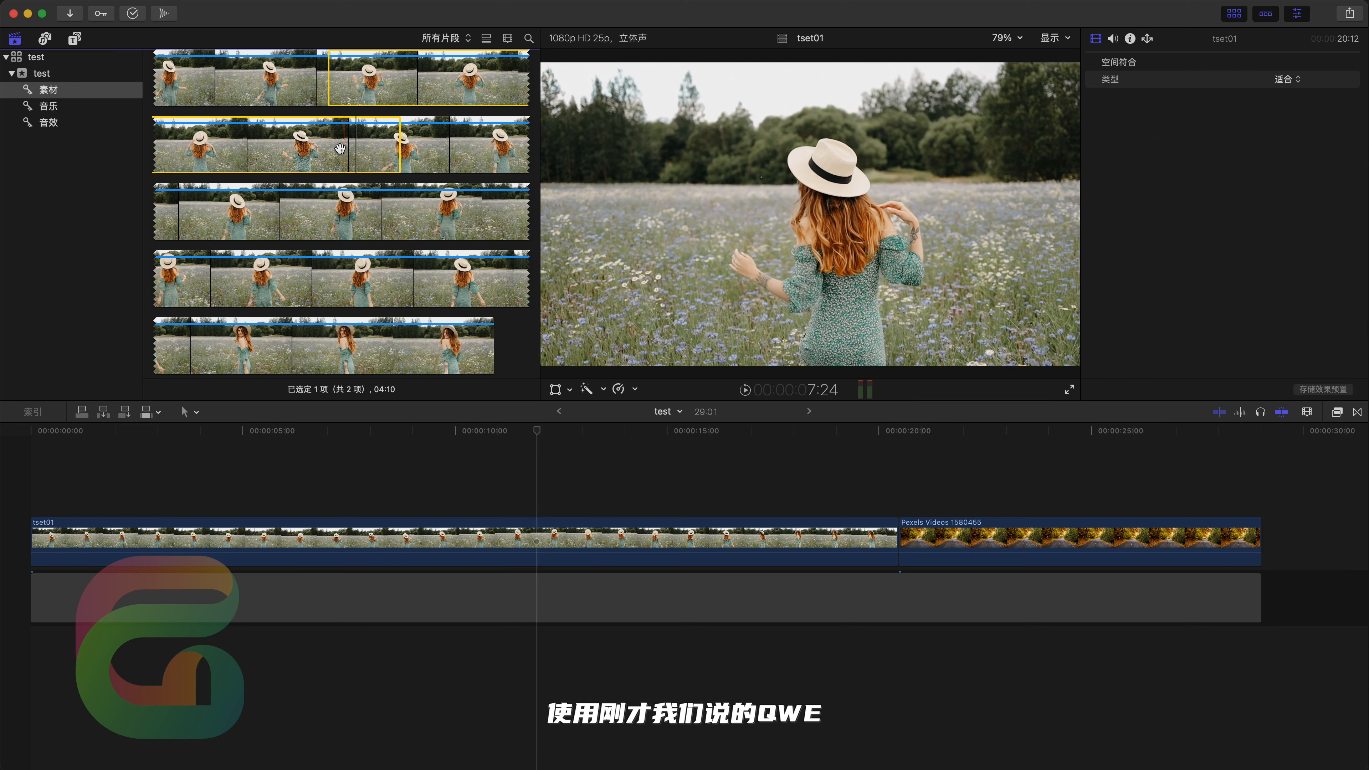
key(q)
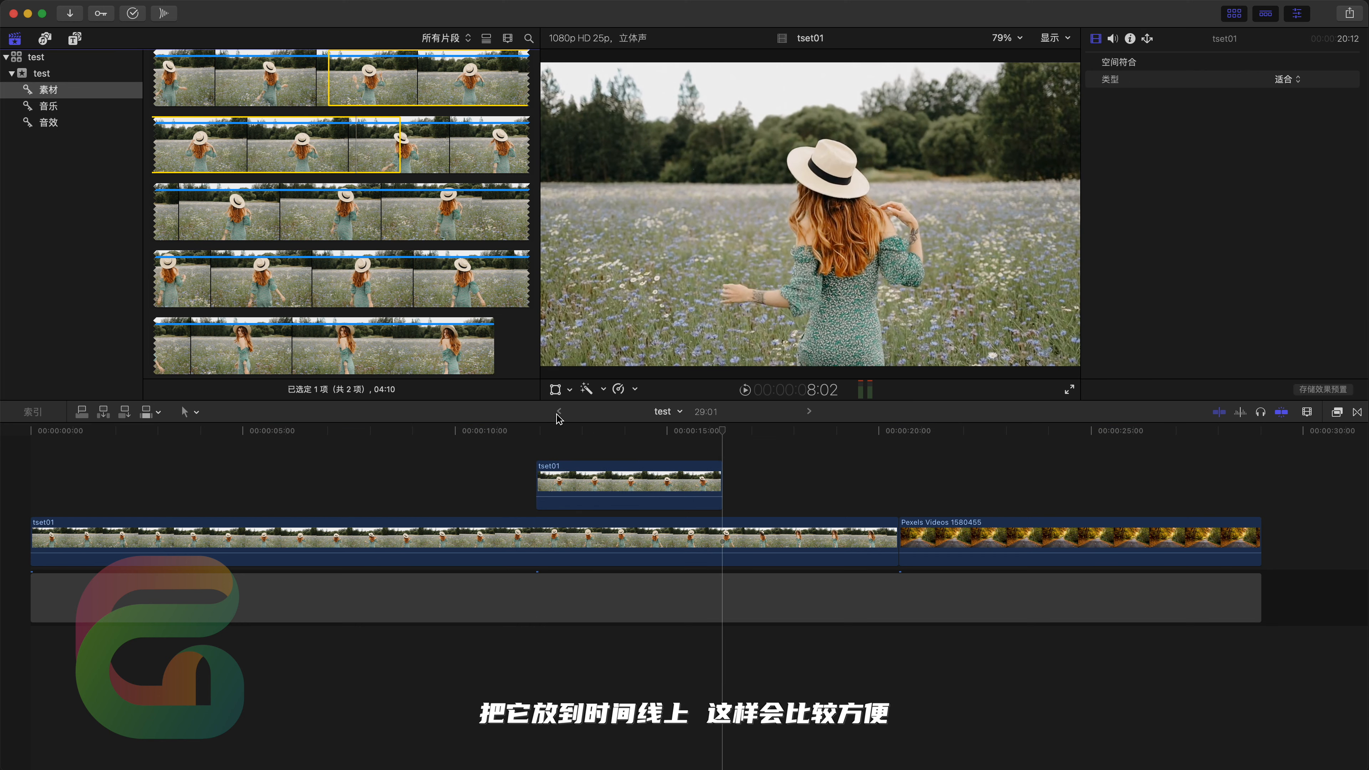
Set the source media for clip edits to All (全部), and look over the available editing tools
click(158, 412)
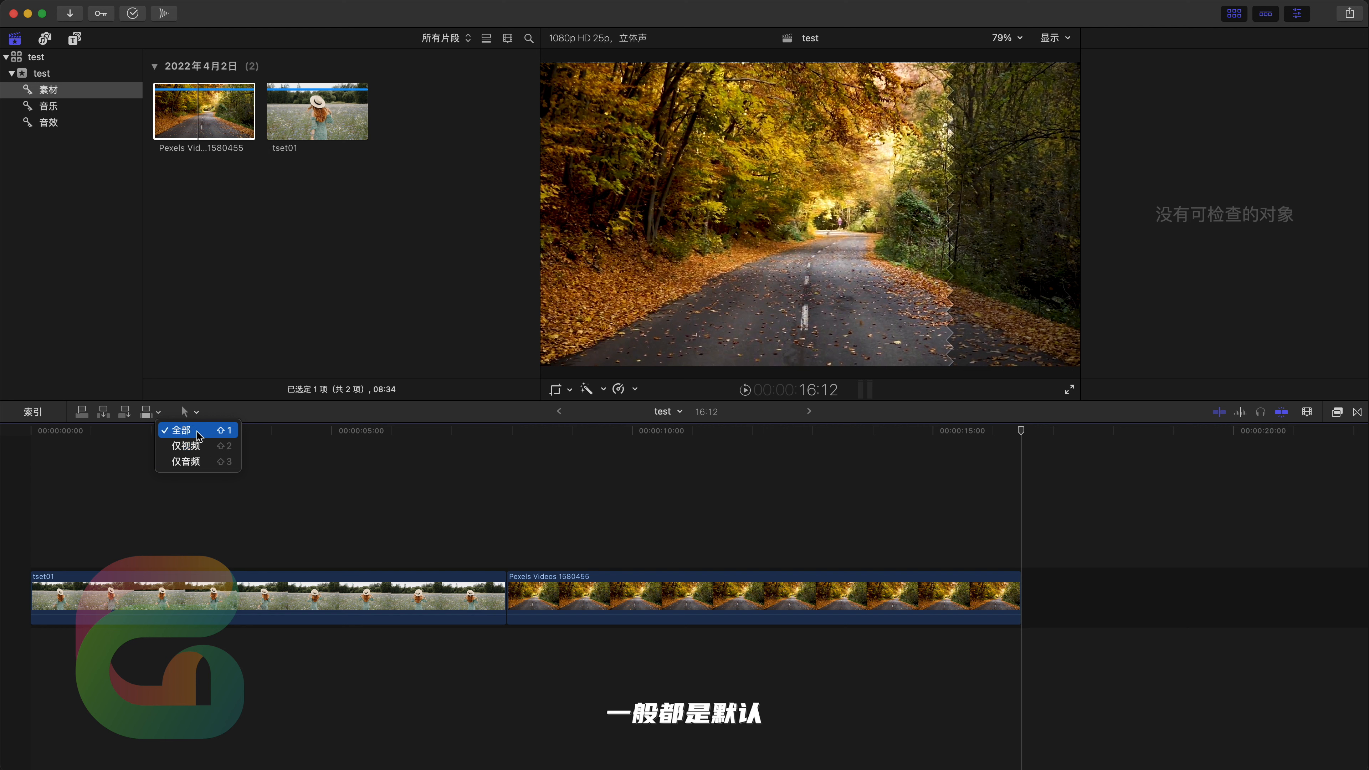
click(207, 430)
click(194, 413)
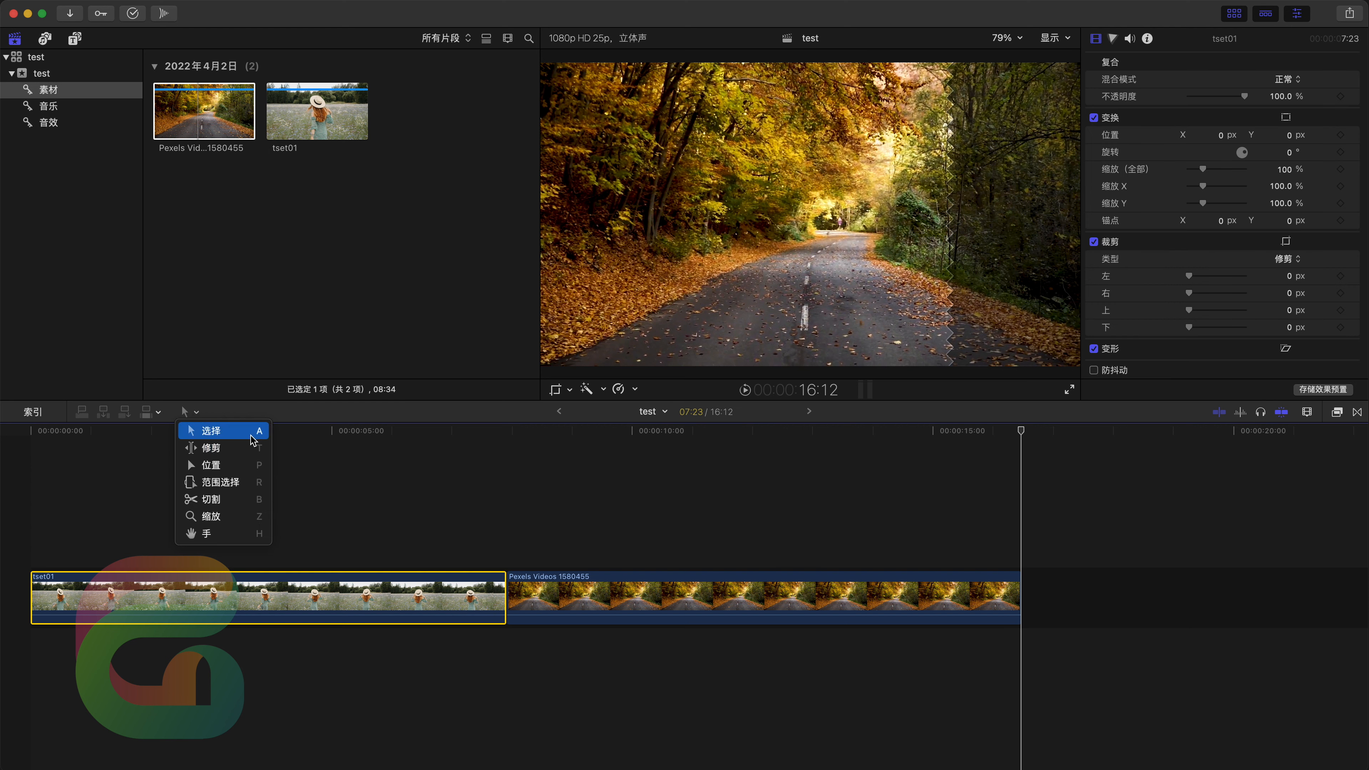
click(300, 420)
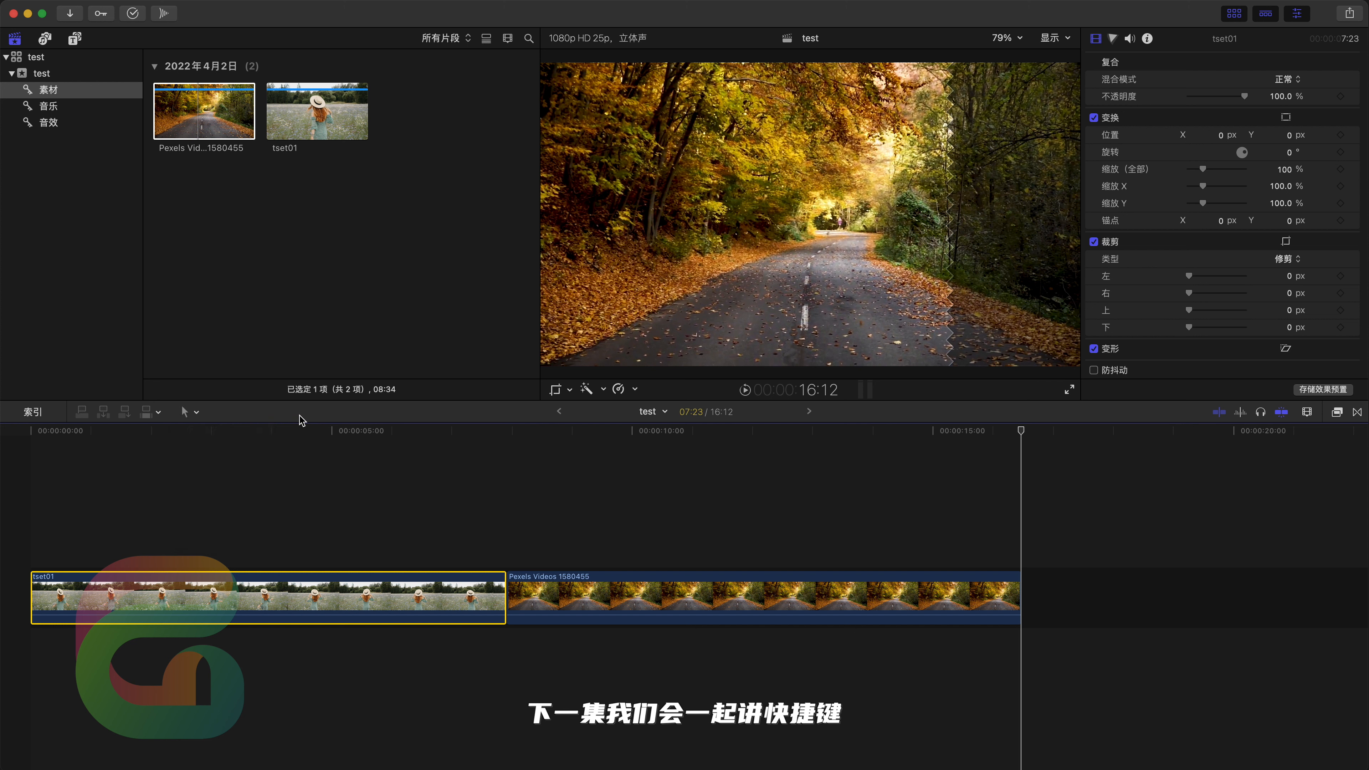
Duplicate the test project and open the copy, test 1, in the timeline
click(668, 414)
click(687, 430)
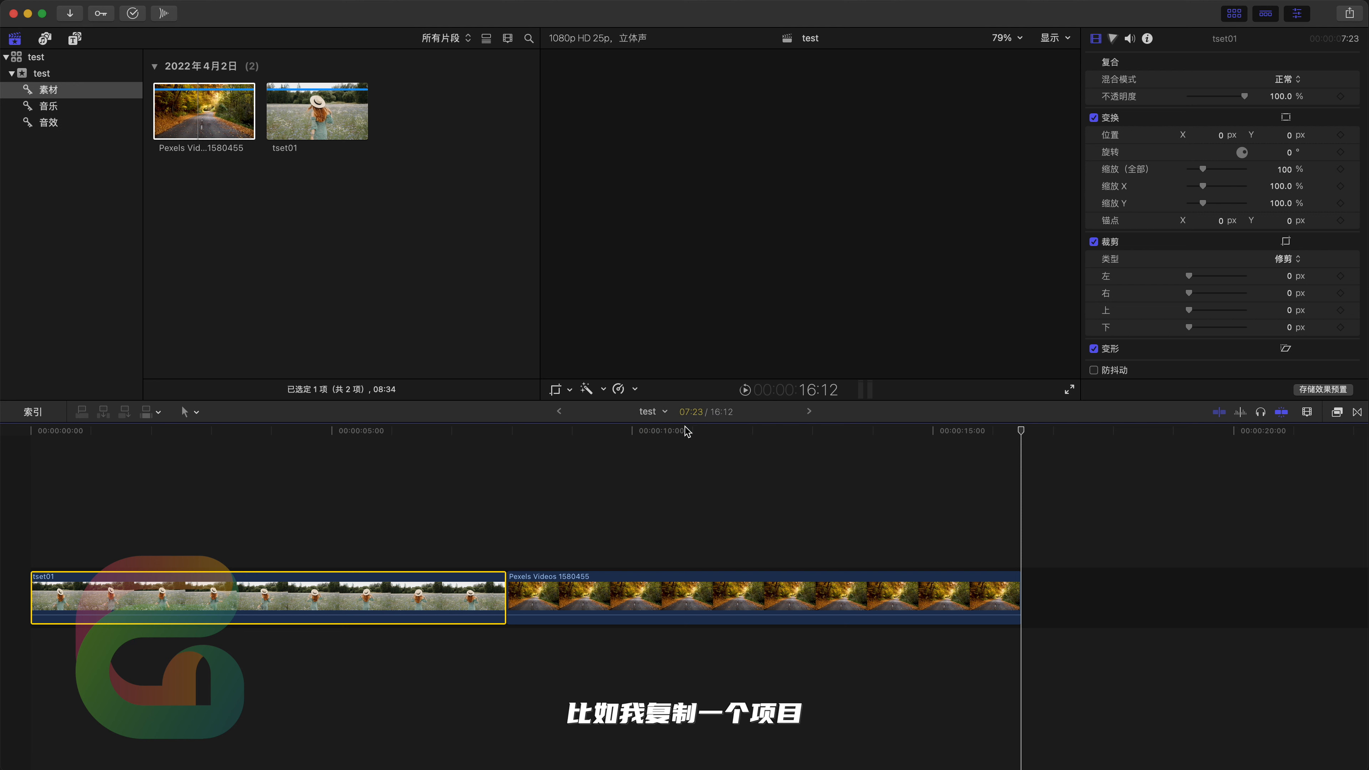
double_click(215, 154)
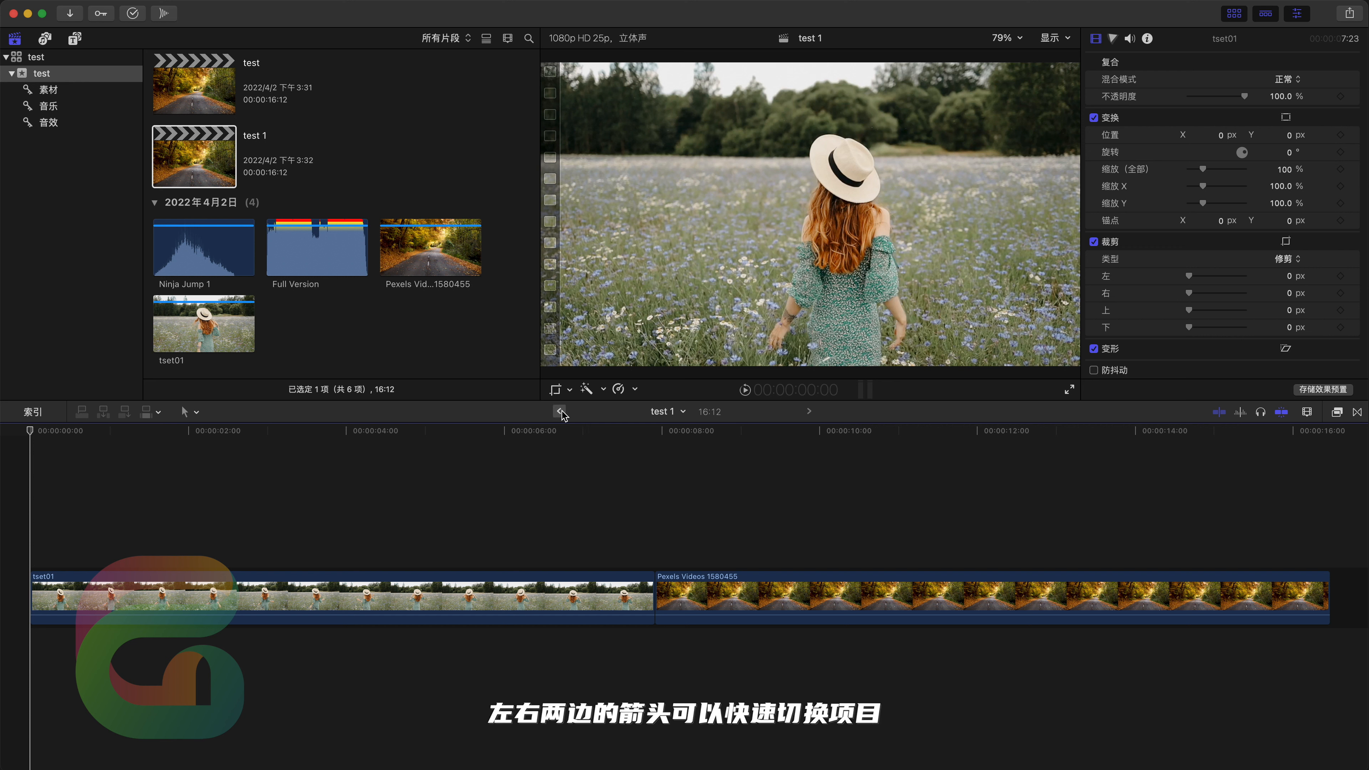
Switch back and forth between the test and test 1 projects through the timeline history
click(560, 412)
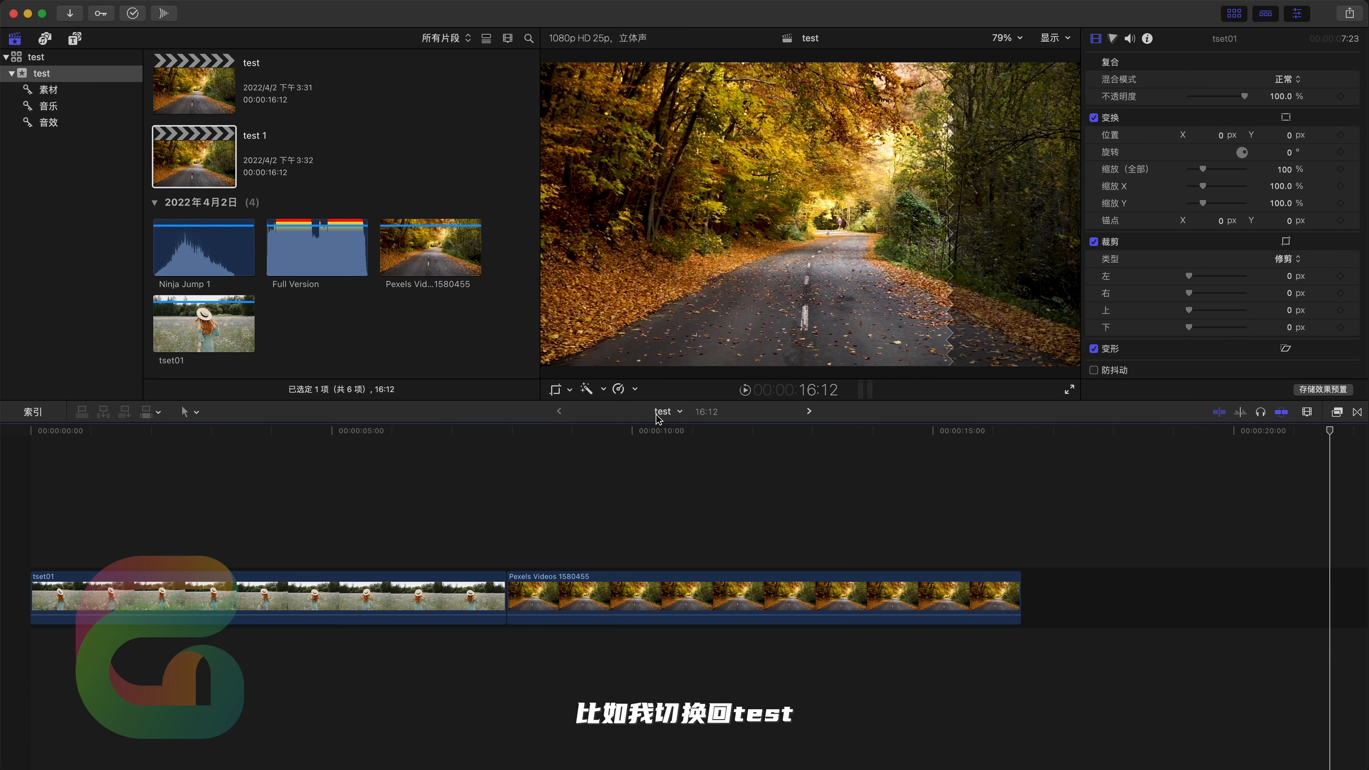
click(809, 412)
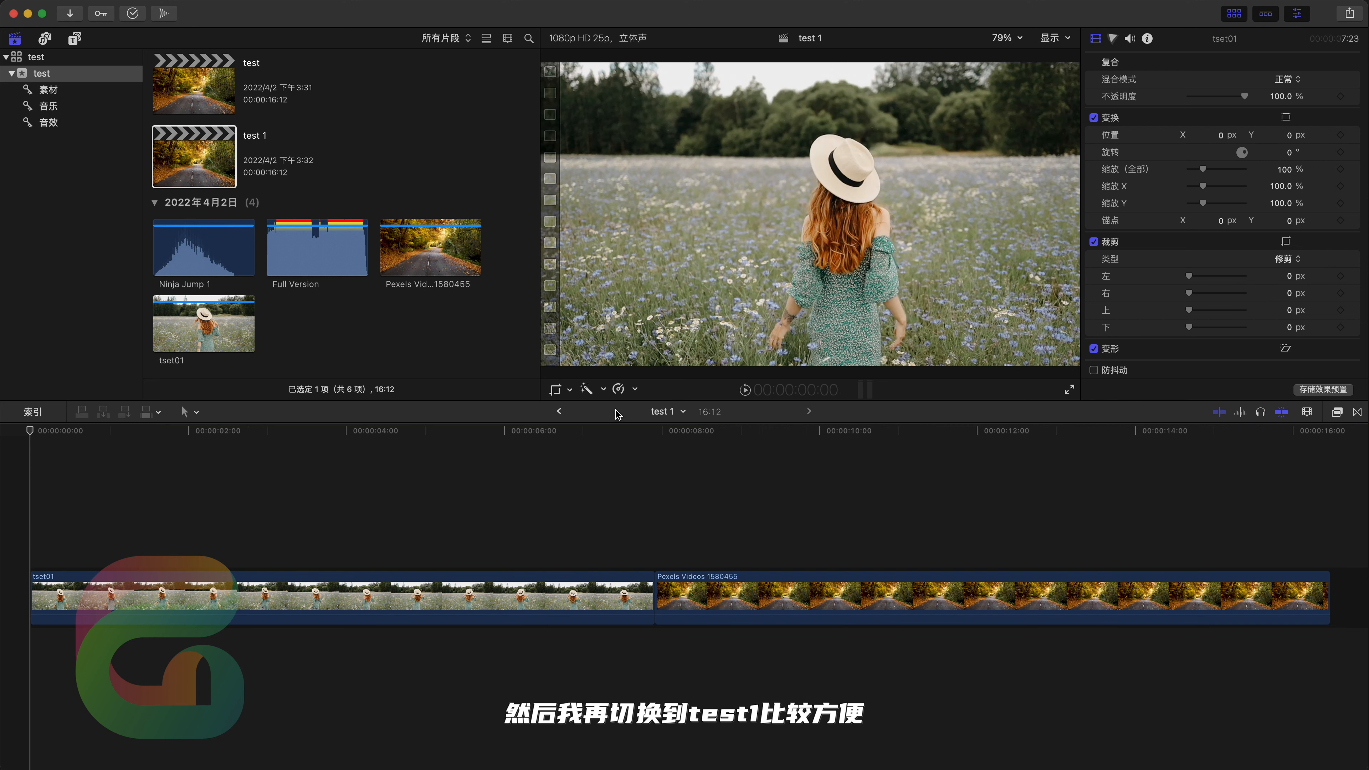
click(559, 411)
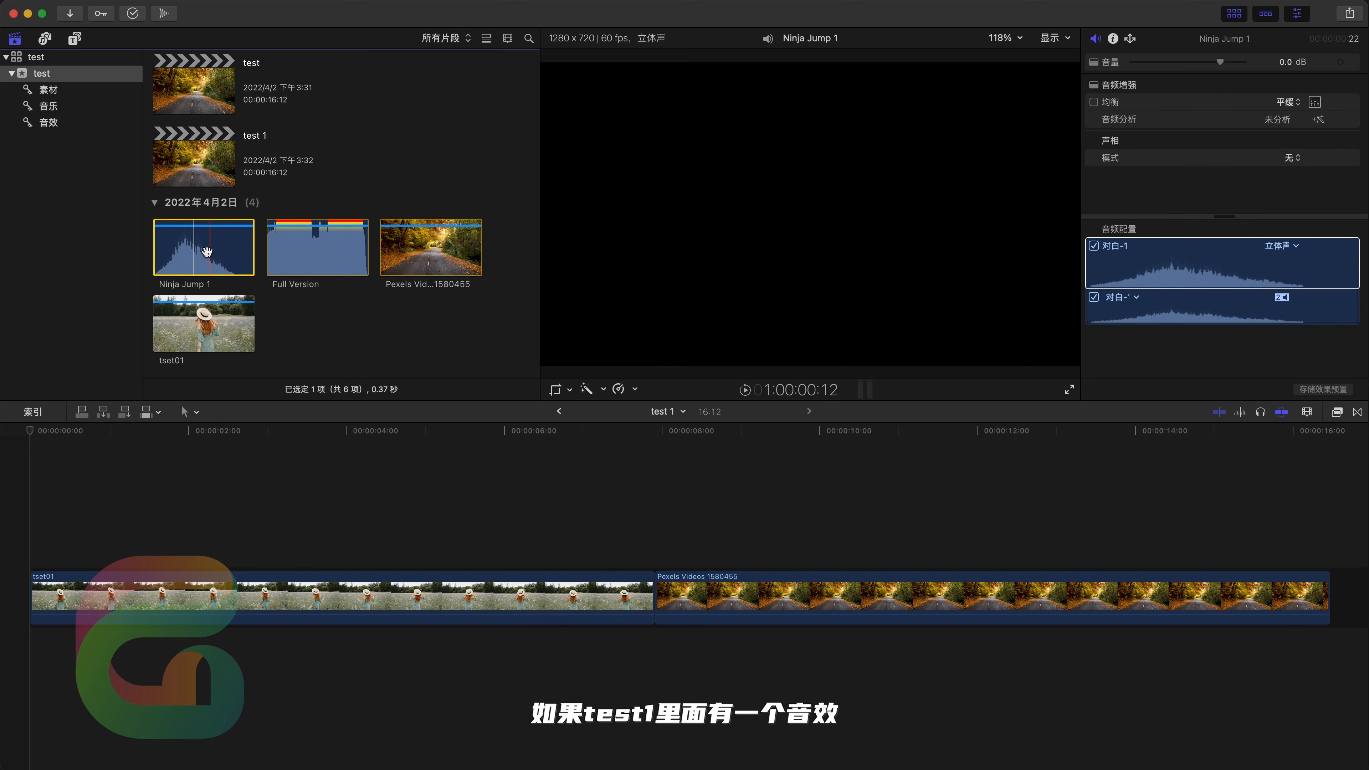
Add the Ninja Jump 1 sound effect below tset01 at 02:00 in test 1
drag(207, 252, 206, 615)
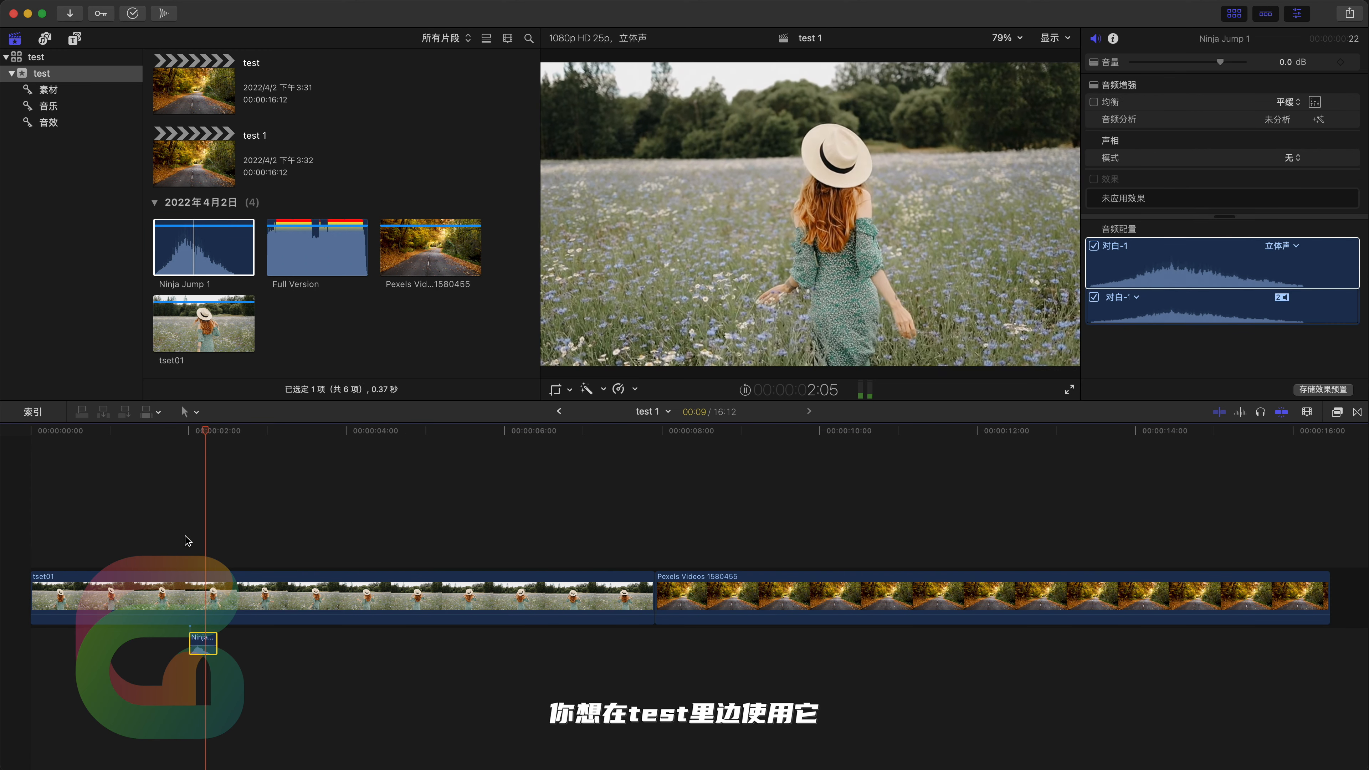
click(197, 527)
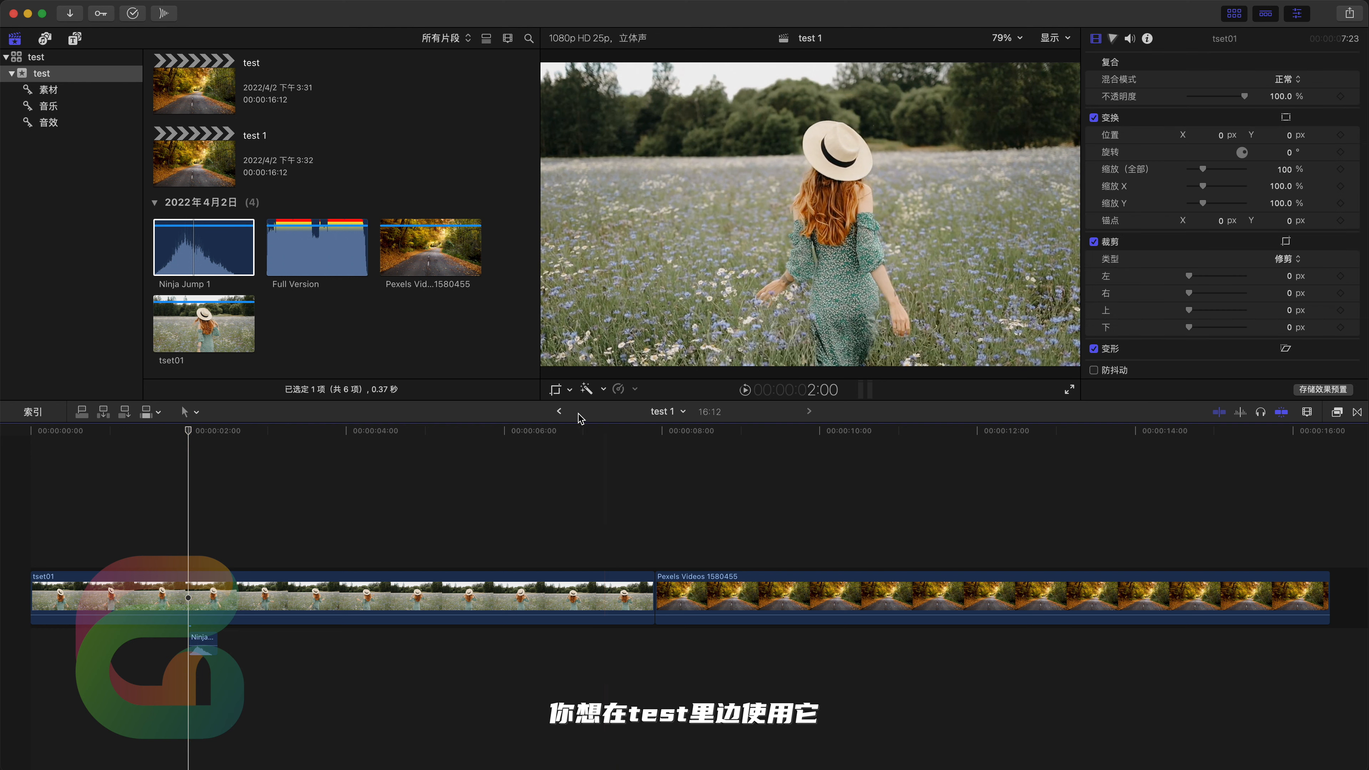
Copy the Ninja Jump 1 sound effect from the test 1 timeline and paste it below tset01 in the test project
click(561, 412)
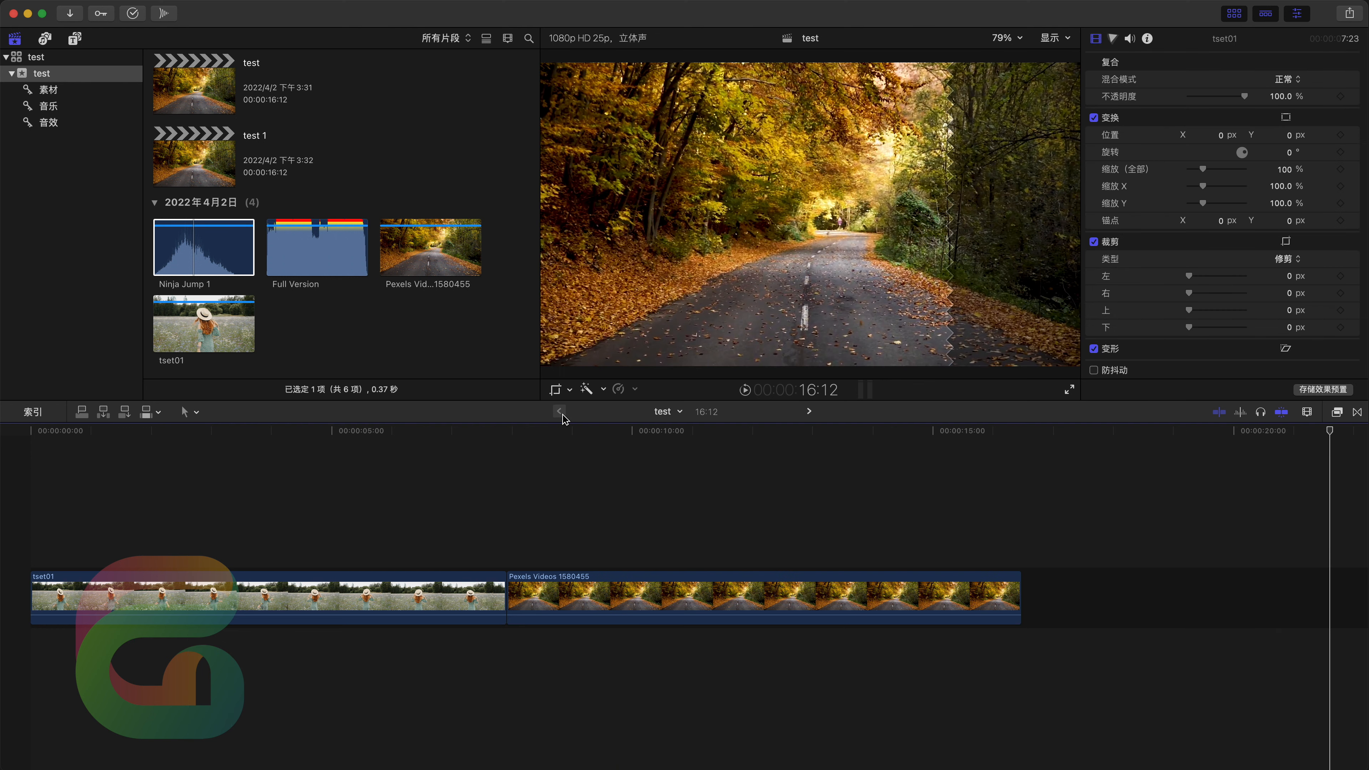
click(809, 412)
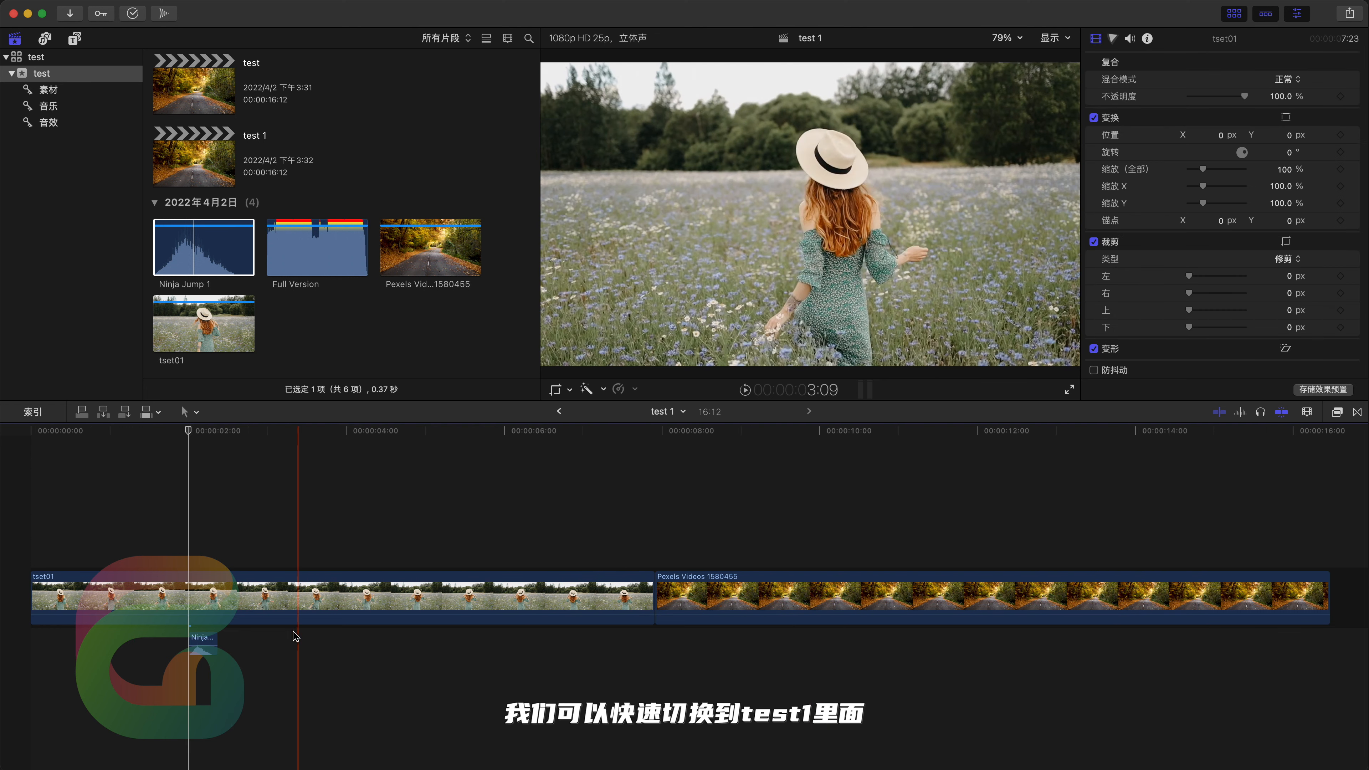
click(208, 639)
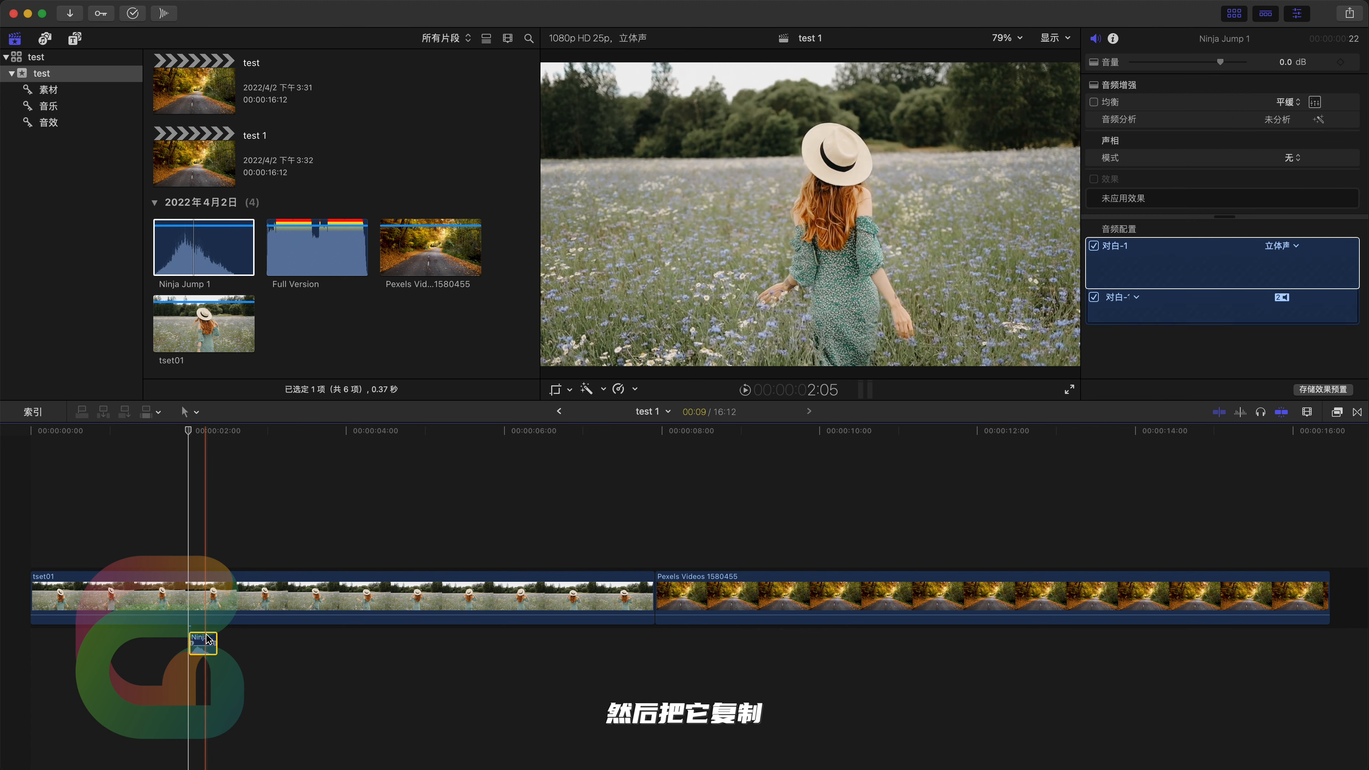
click(559, 412)
key(super+v)
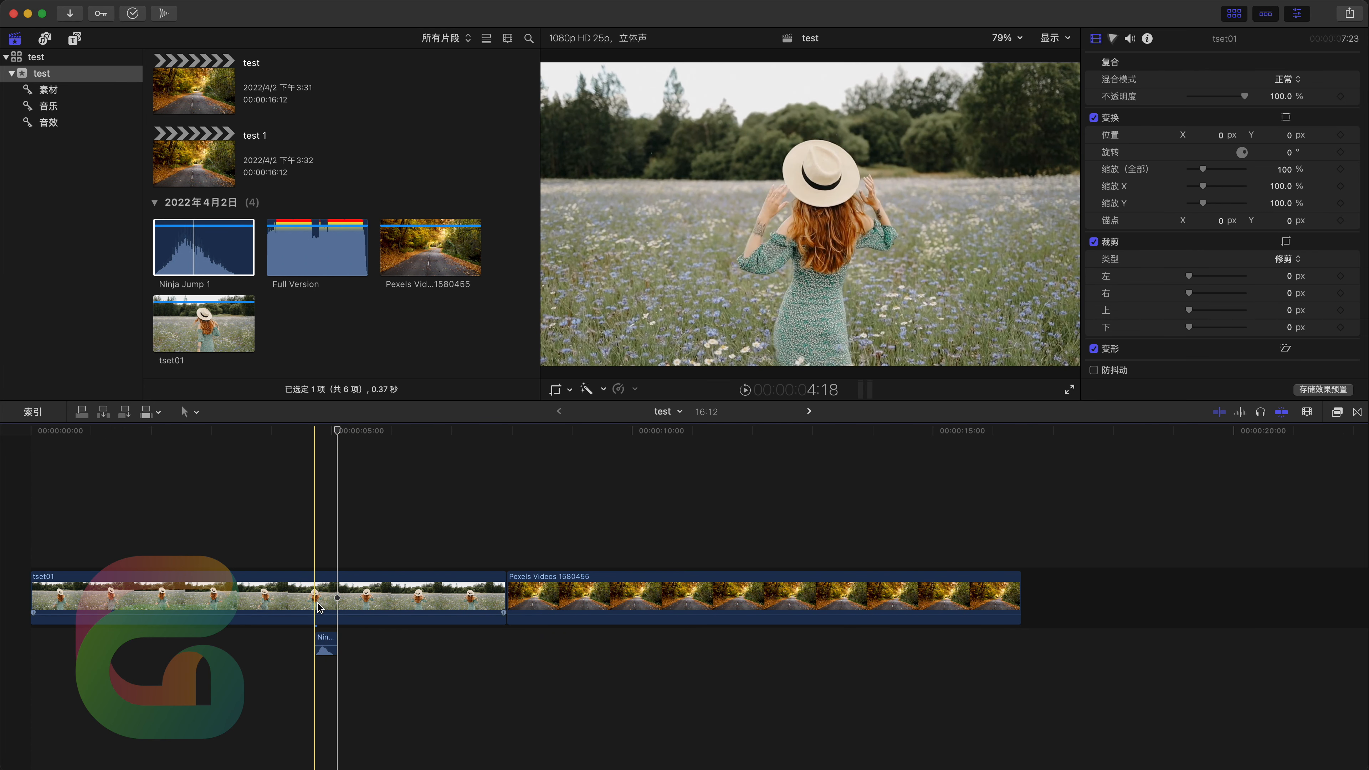
Toggle timeline skimming off and back on twice in the test project
click(1220, 412)
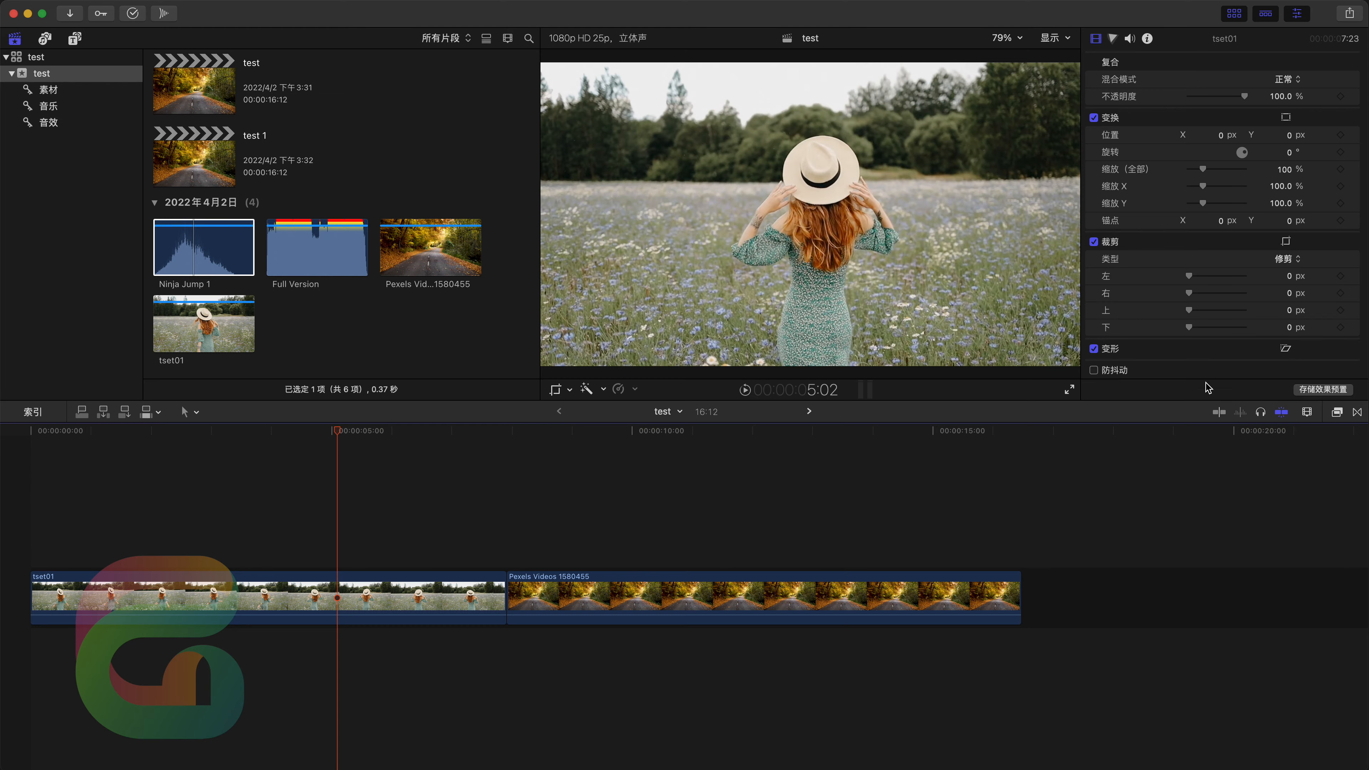
click(1220, 412)
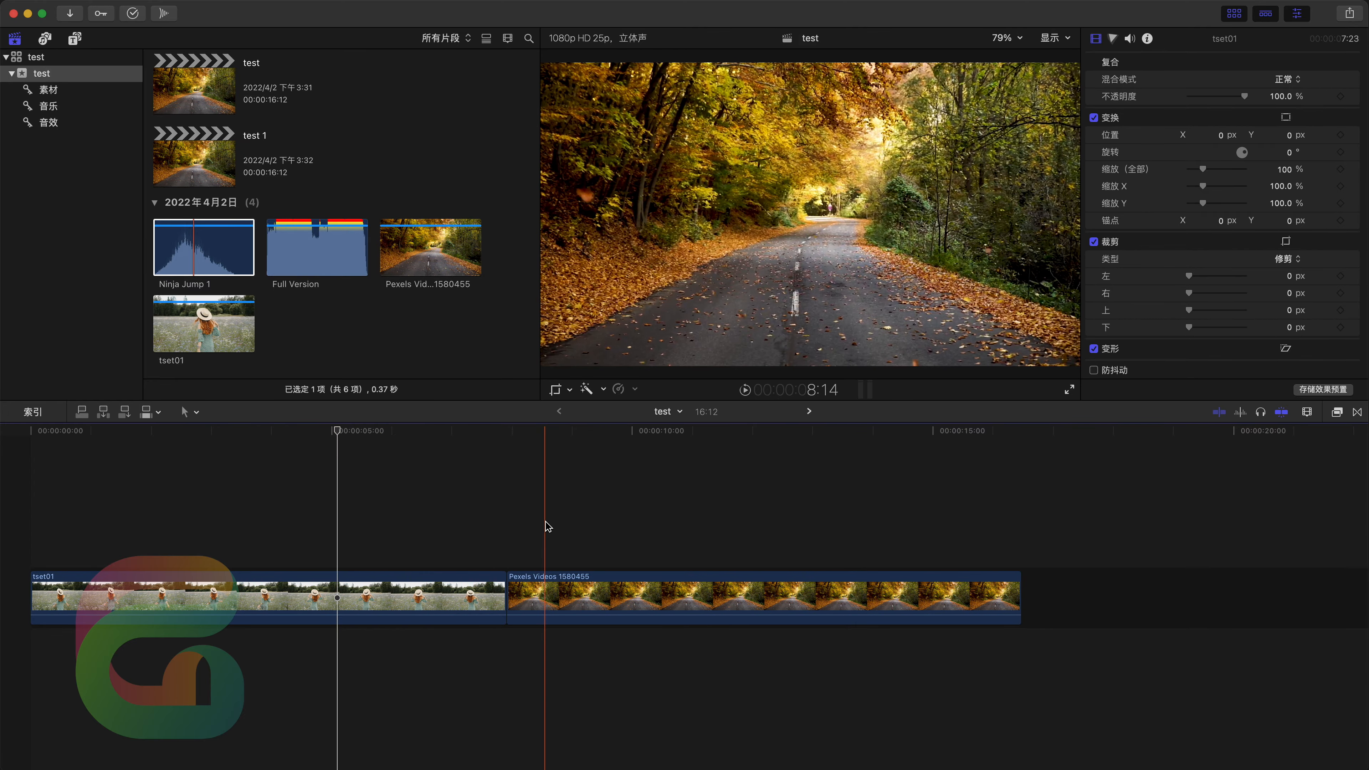
key(s)
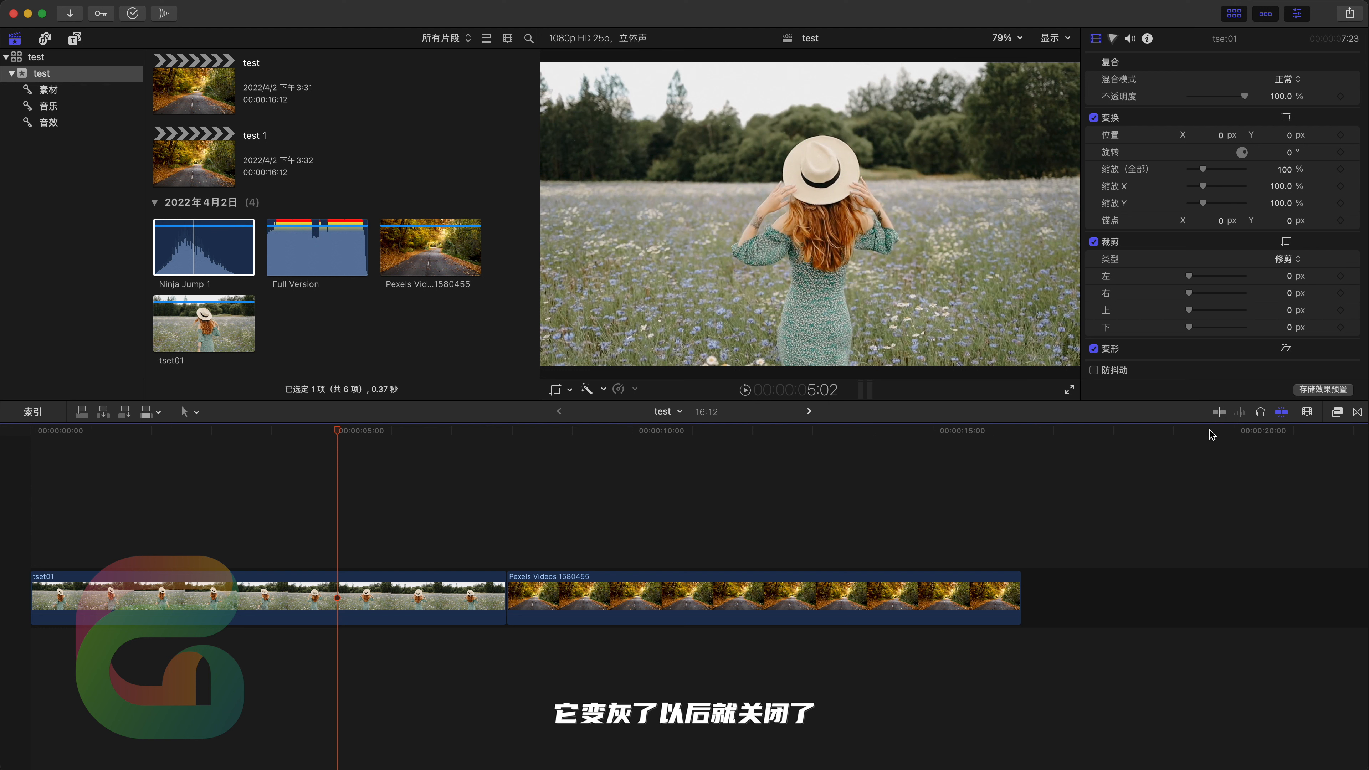
key(s)
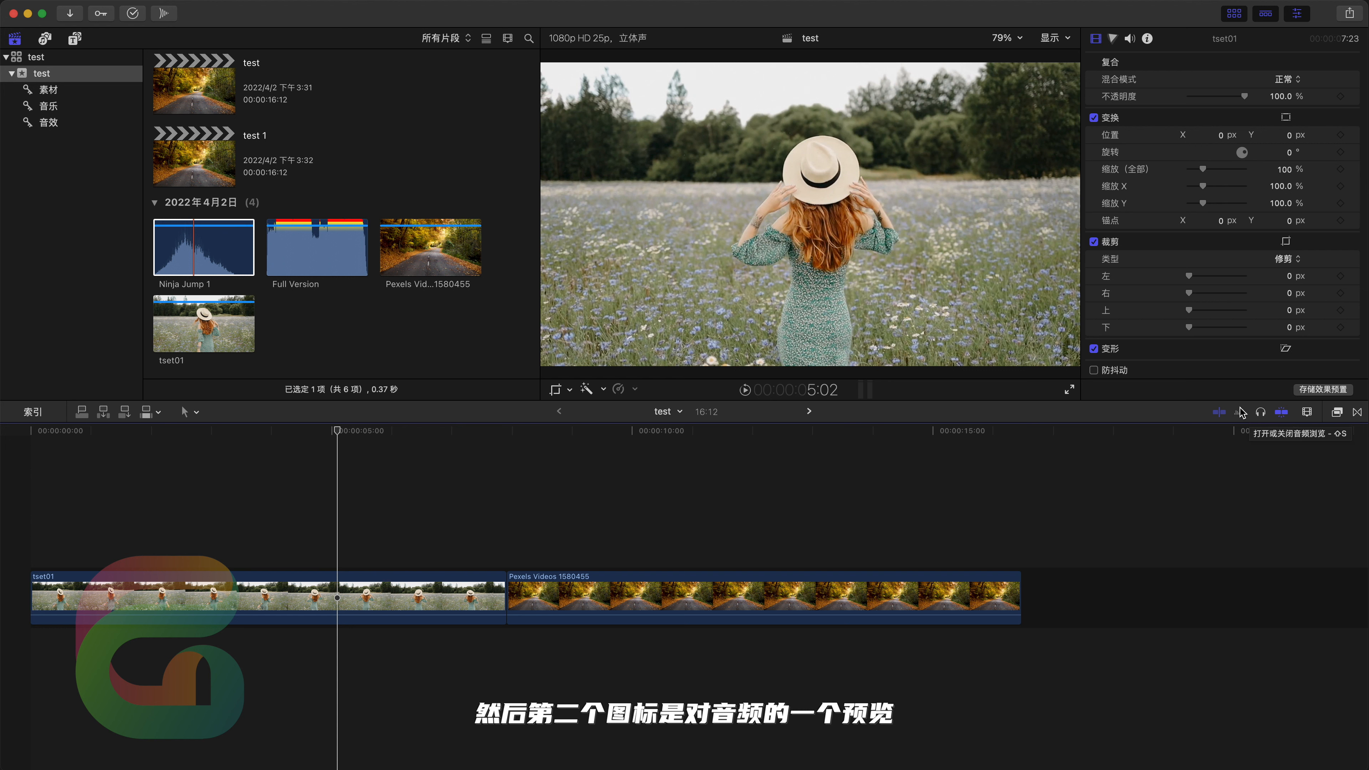
Connect the Full Version music below the start of tset01, and try audio skimming and soloing on it
click(307, 247)
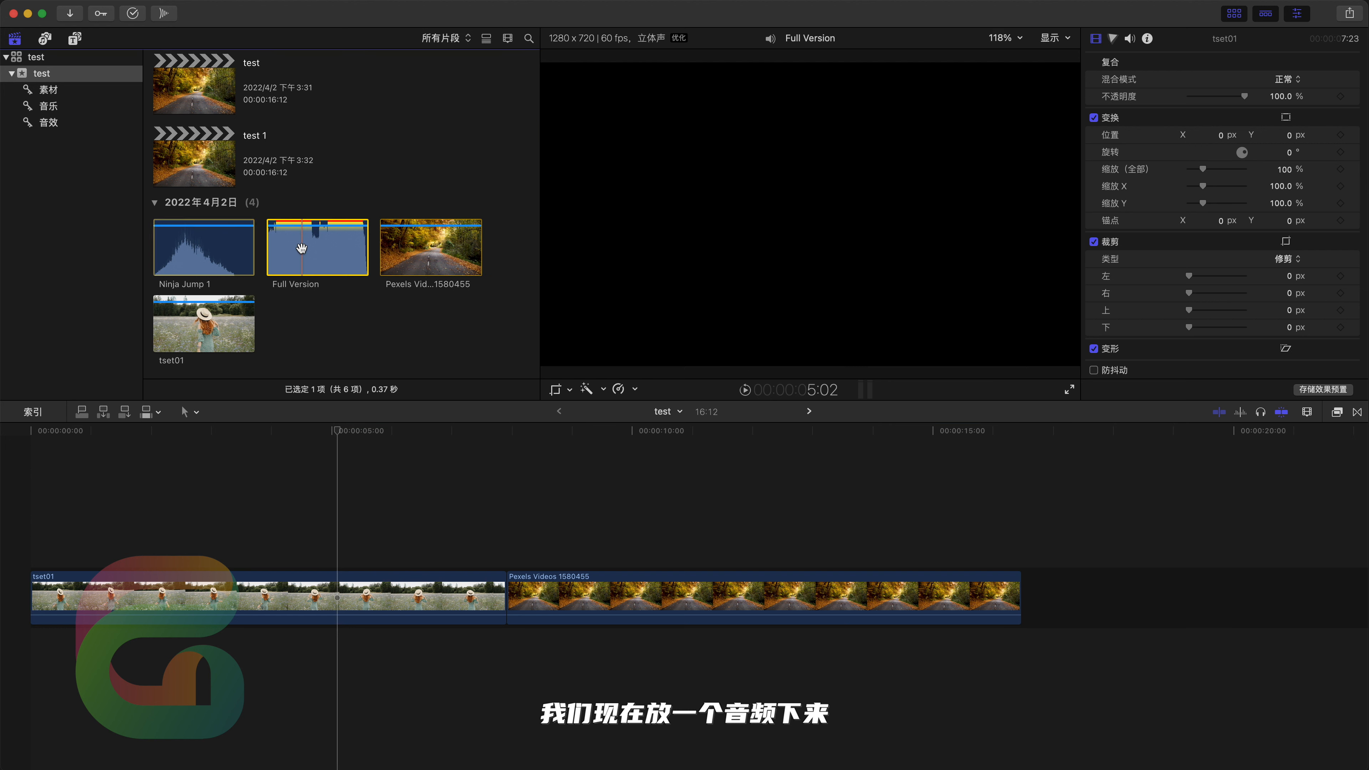
drag(321, 245, 30, 679)
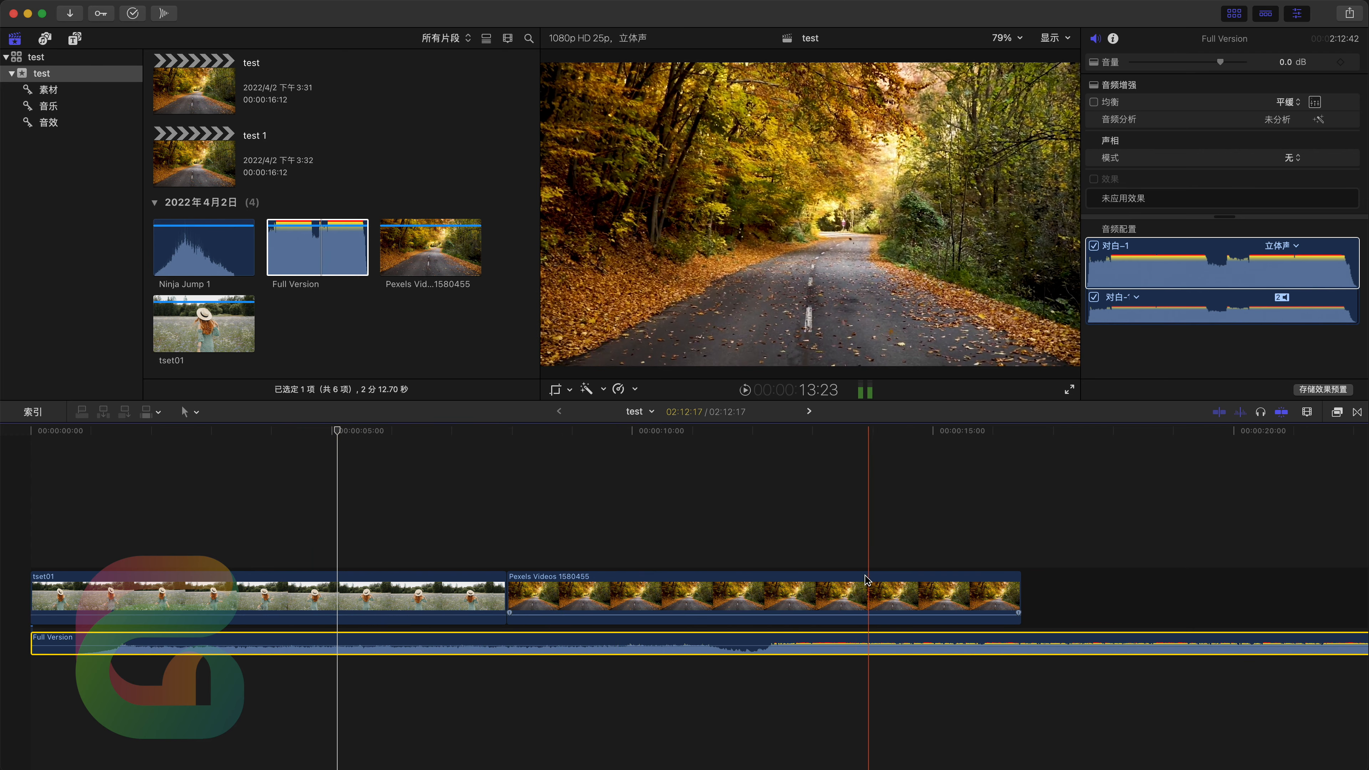
click(1240, 412)
click(1260, 412)
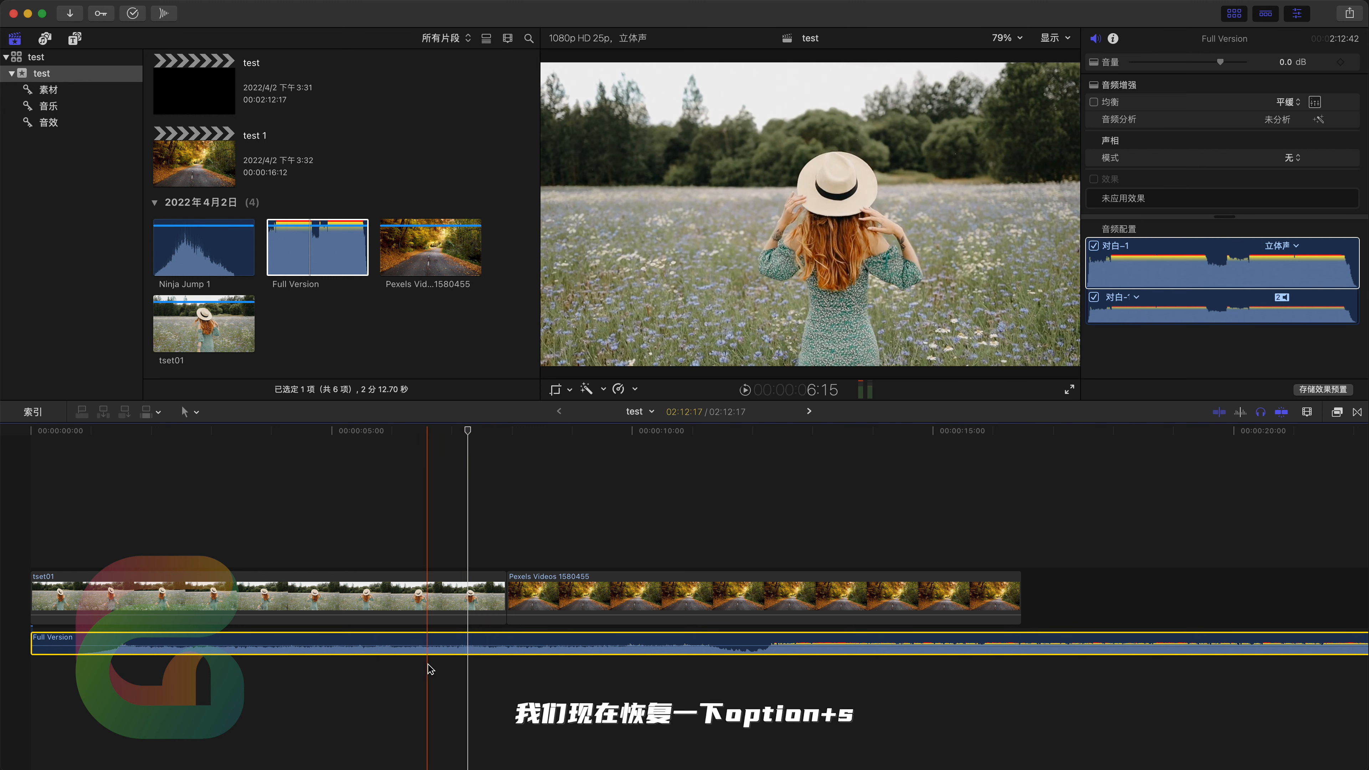
key(alt+s)
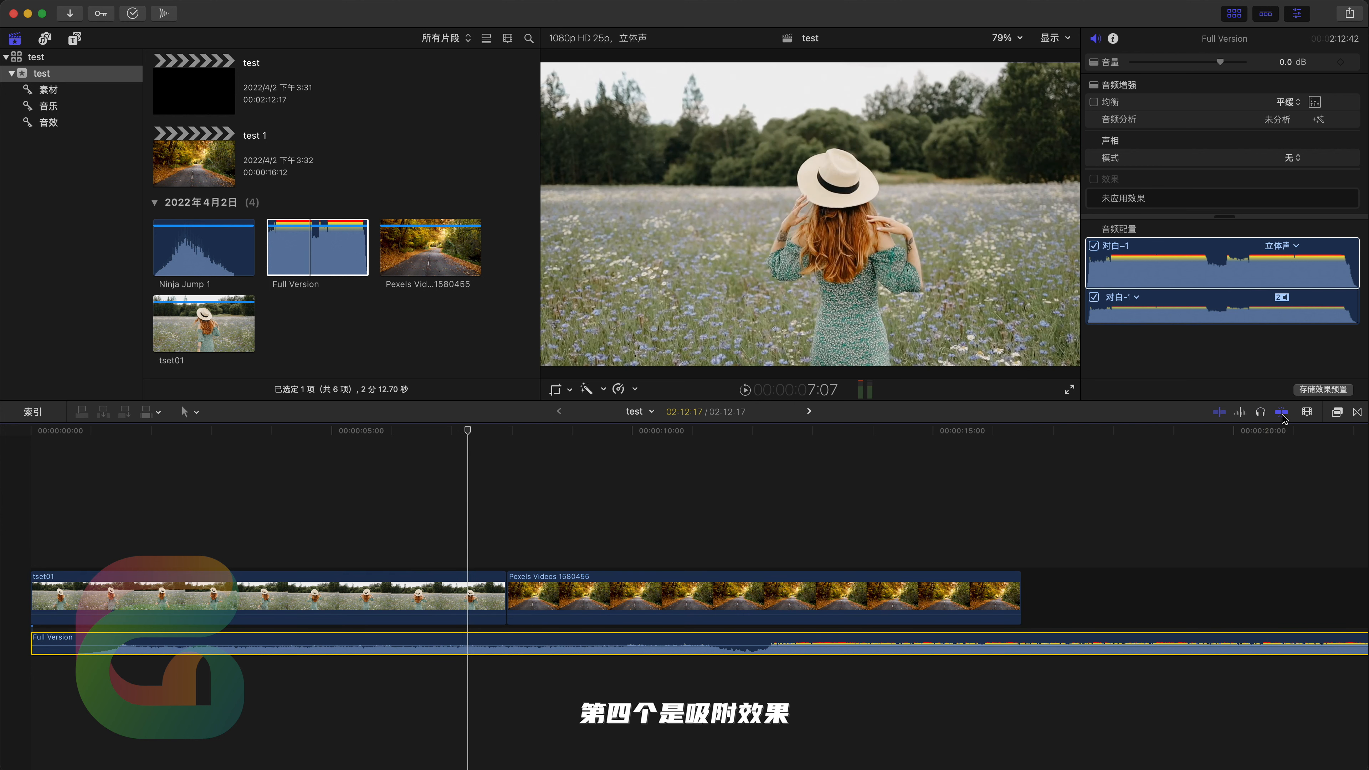
Clear the test timeline, connect Pexels Videos 1580455 followed by tset01, and fit the whole project in the timeline
drag(600, 536, 381, 644)
key(Delete)
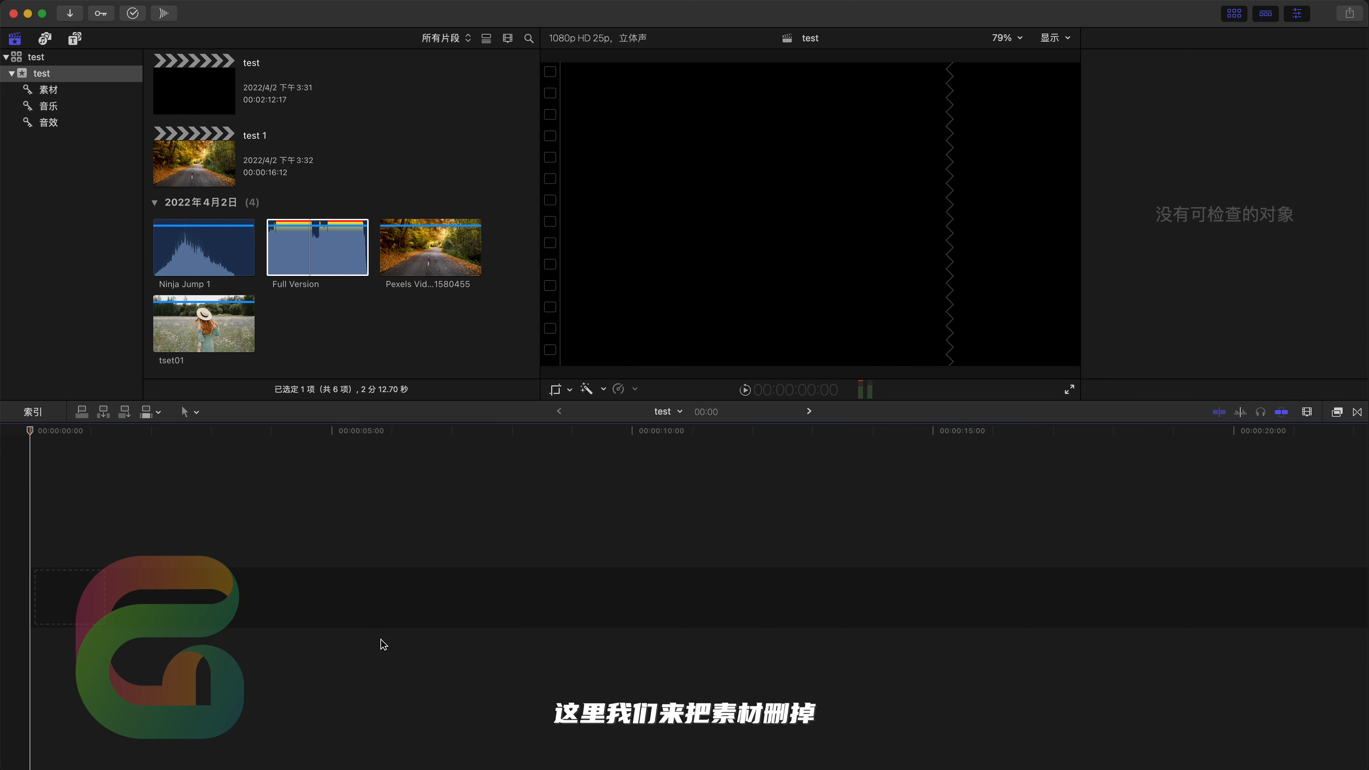
click(427, 264)
key(q)
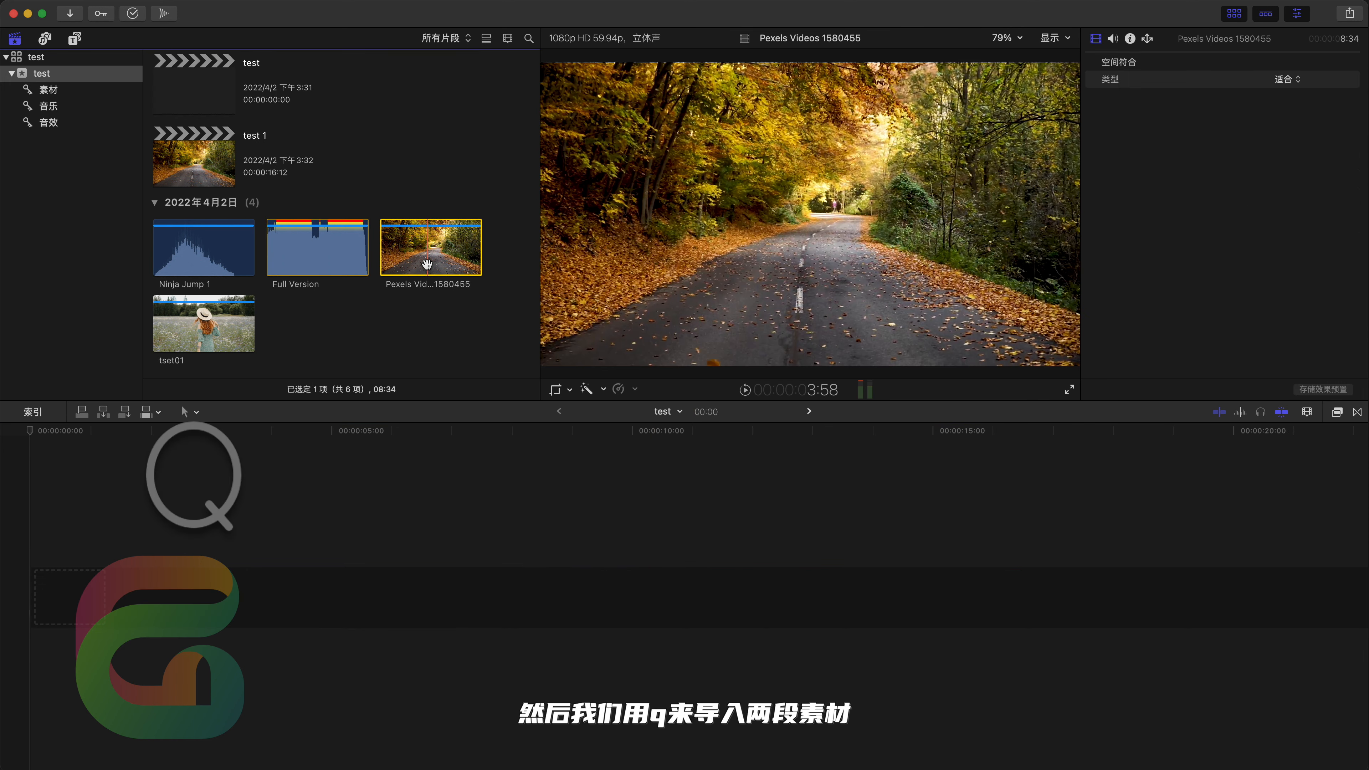
click(217, 323)
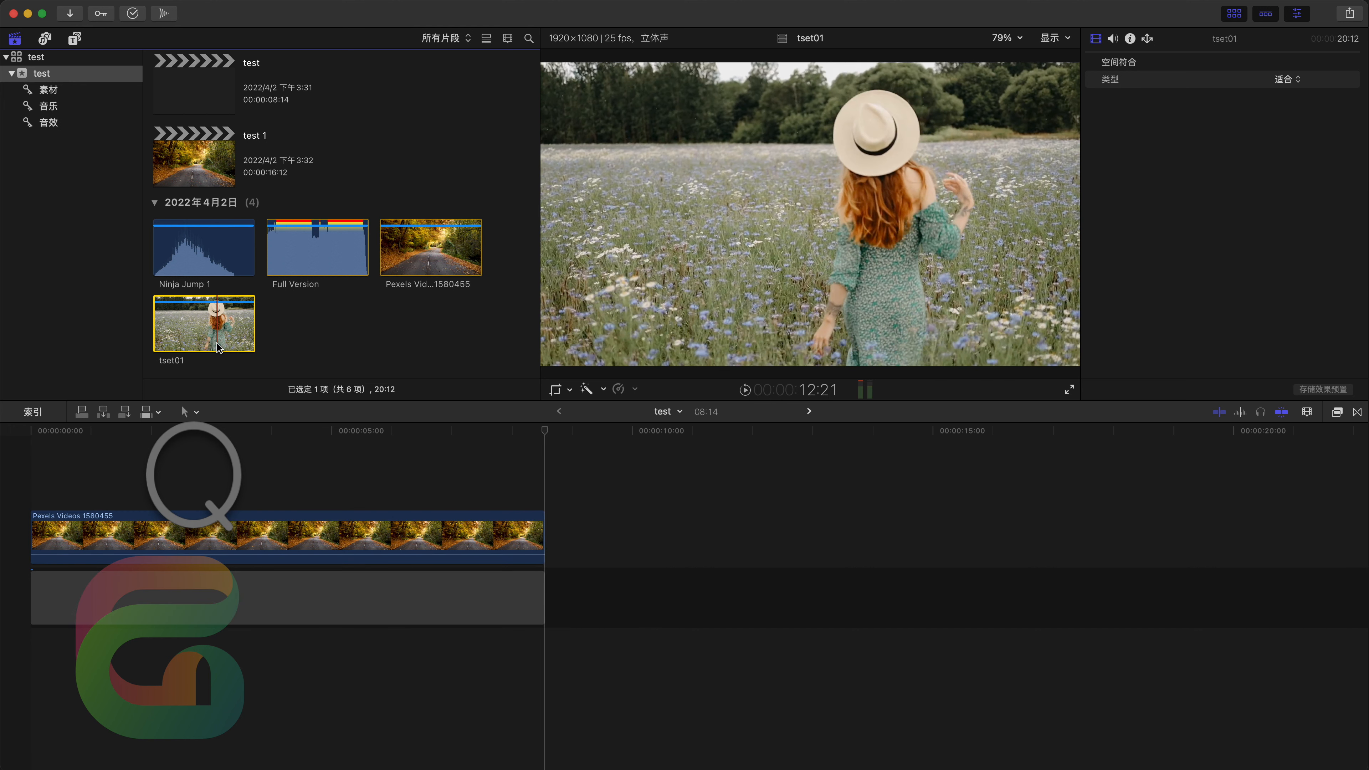
key(q)
click(243, 469)
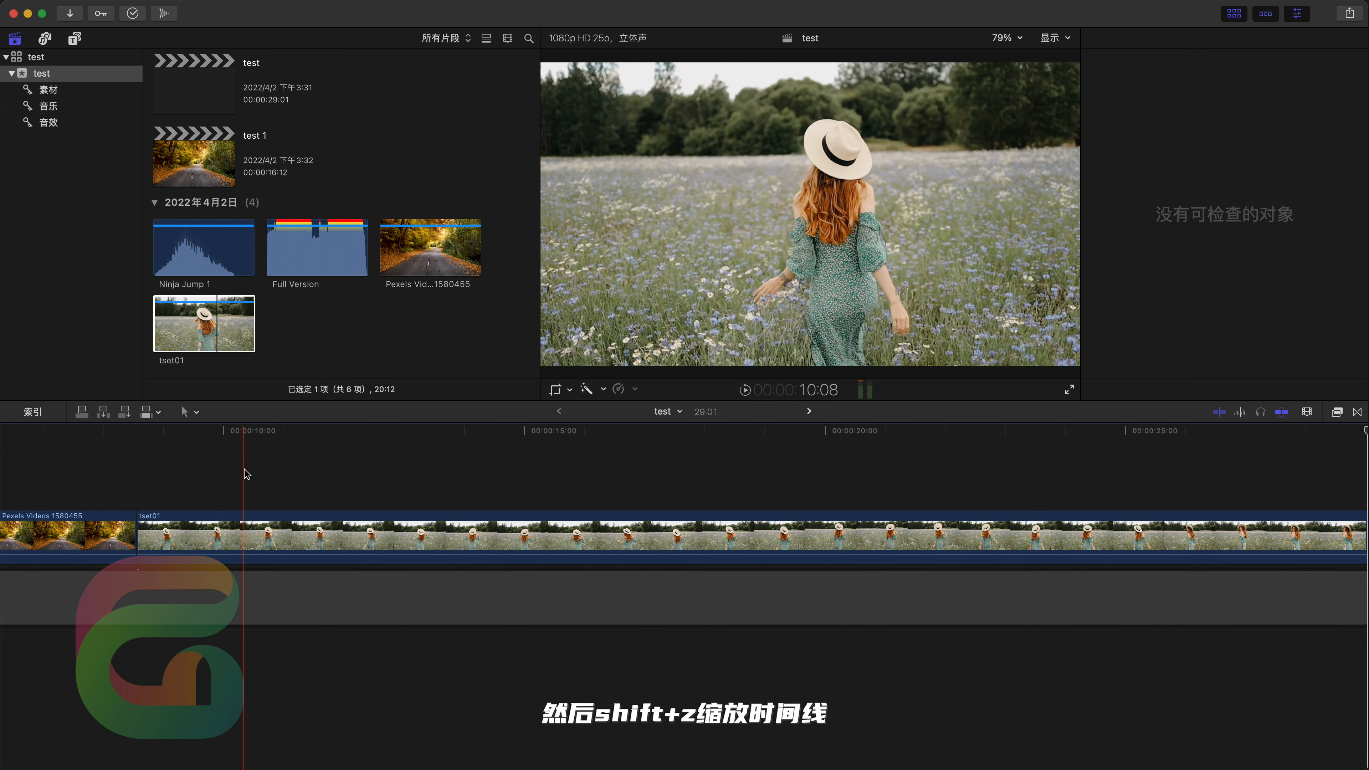
key(shift+z)
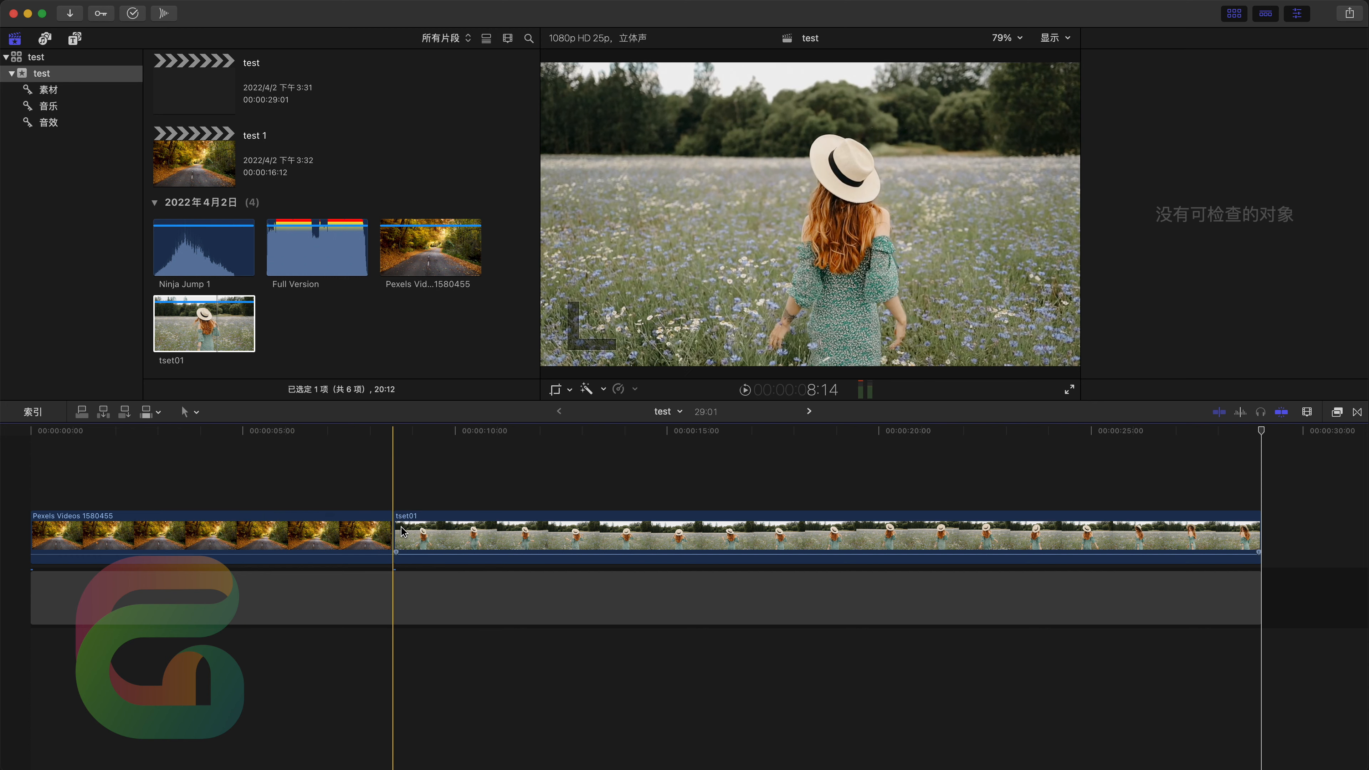
Test clip alignment without snapping by separating tset01 from Pexels Videos 1580455 and moving it back against that clip's end
drag(402, 531, 493, 529)
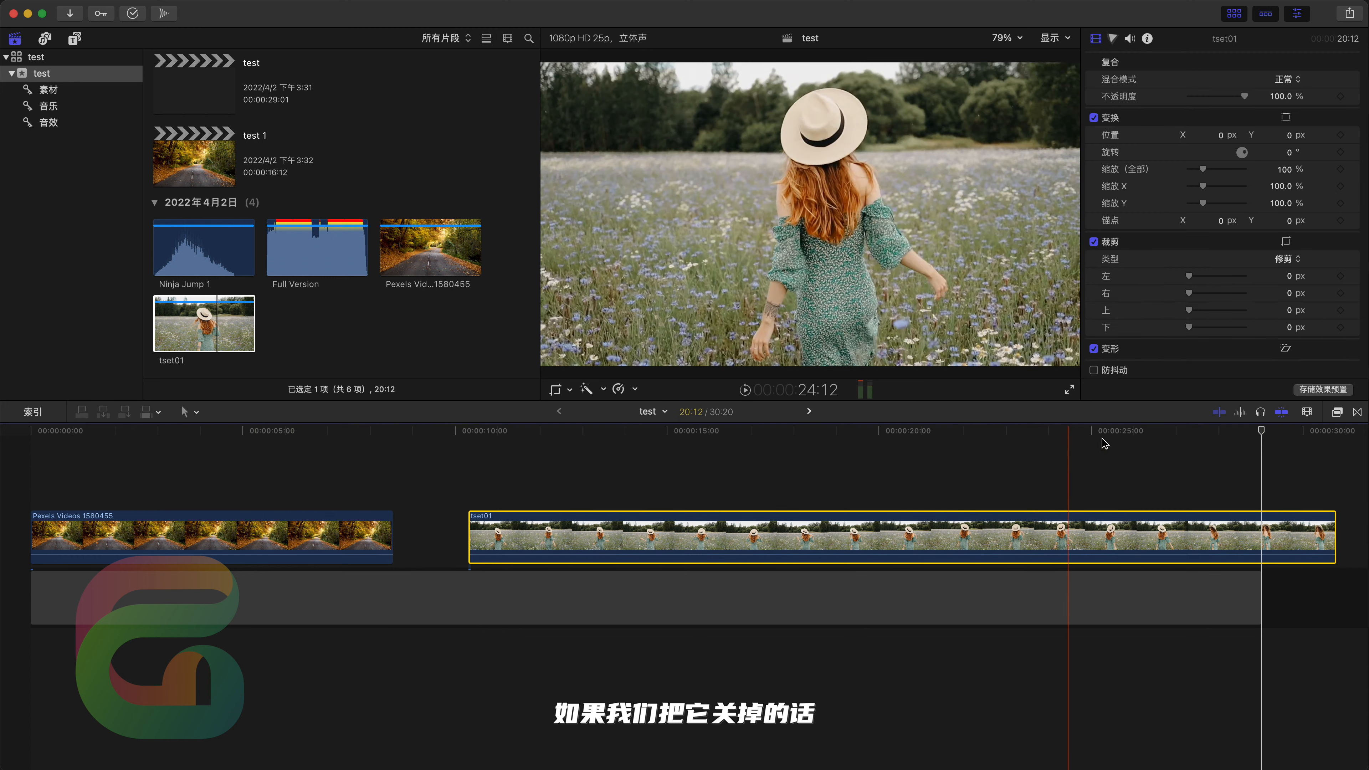
click(1284, 417)
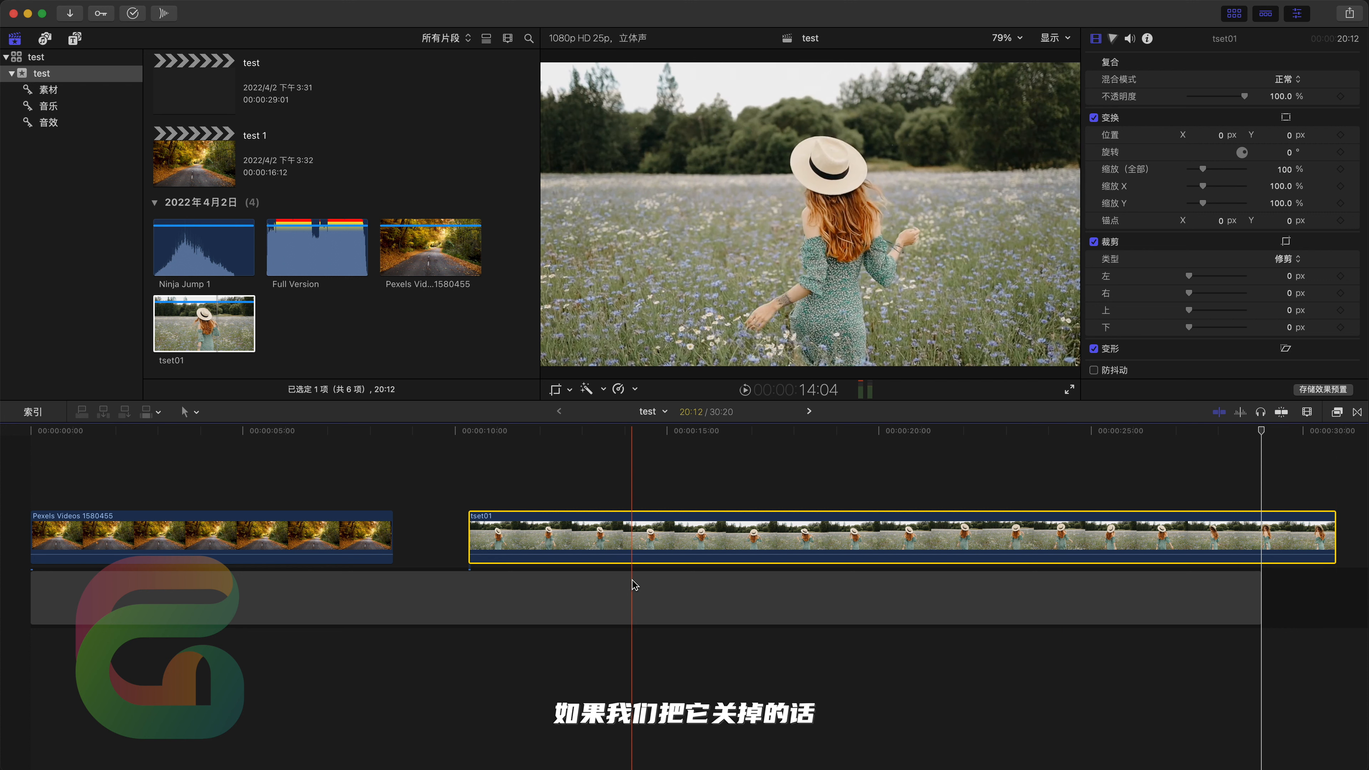
drag(557, 538, 476, 539)
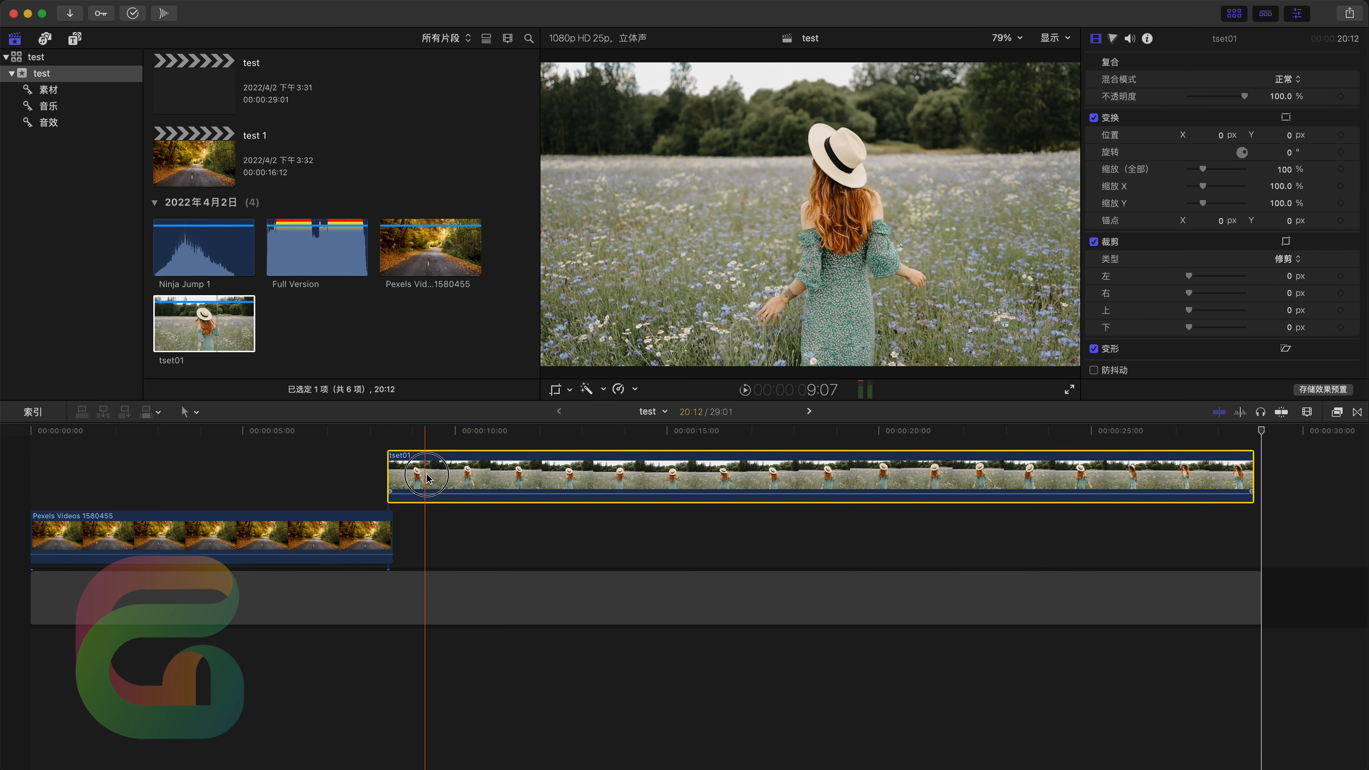
drag(427, 478, 462, 526)
Open the timeline's clip appearance settings and zoom the timeline out slightly
click(1307, 411)
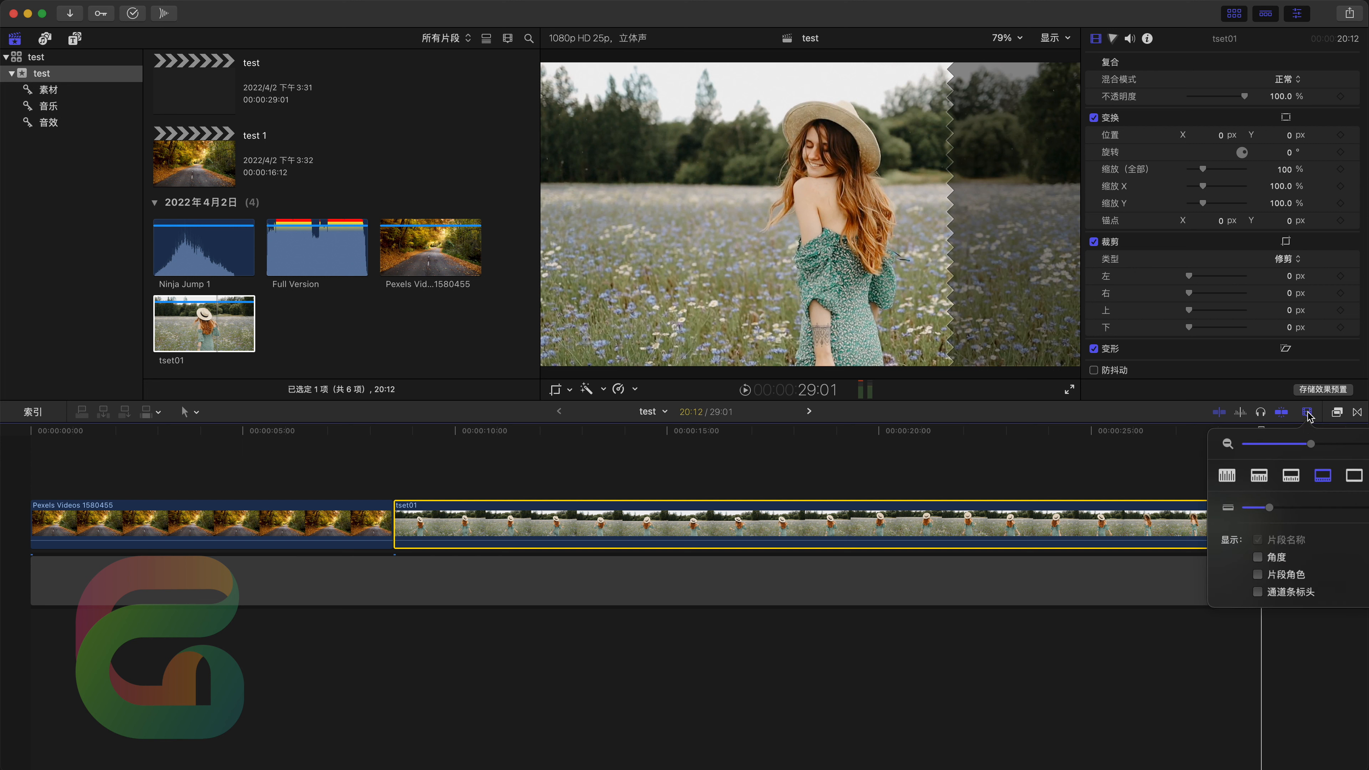
drag(1307, 443, 1298, 443)
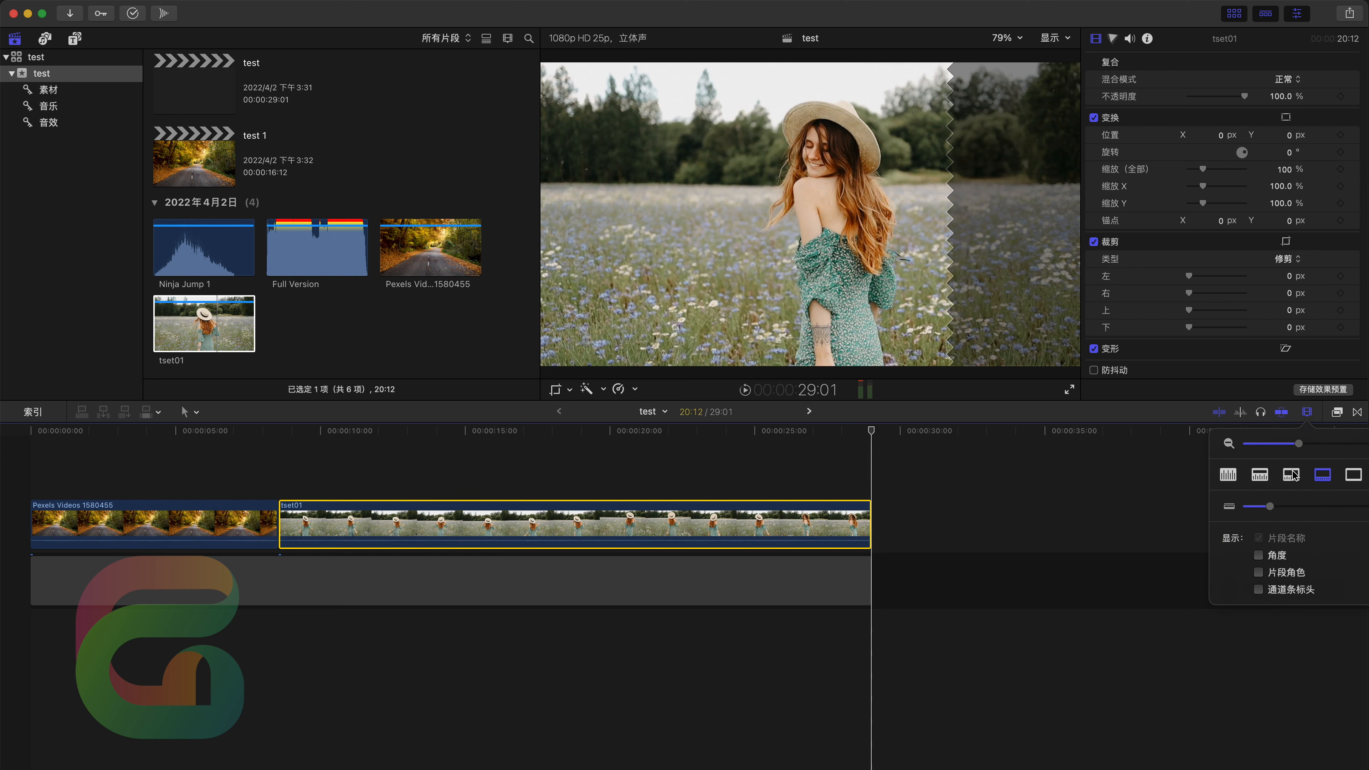